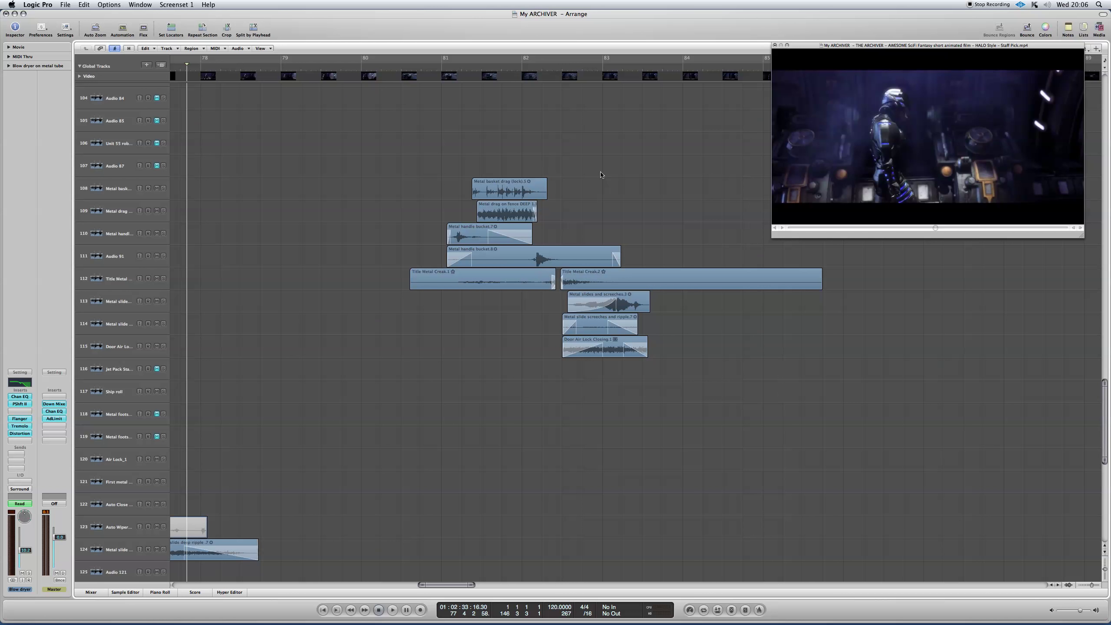
# Step: Play back the hatch-opening scene with all sound layers active, from bar 77 to bar 84
pyautogui.press('space')
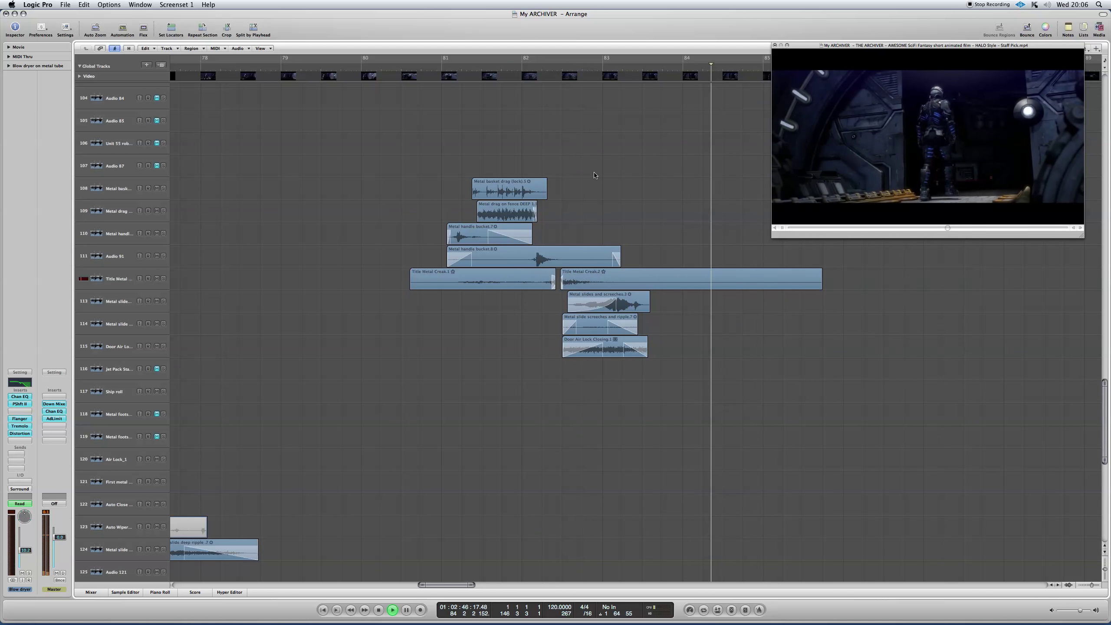
pyautogui.press('space')
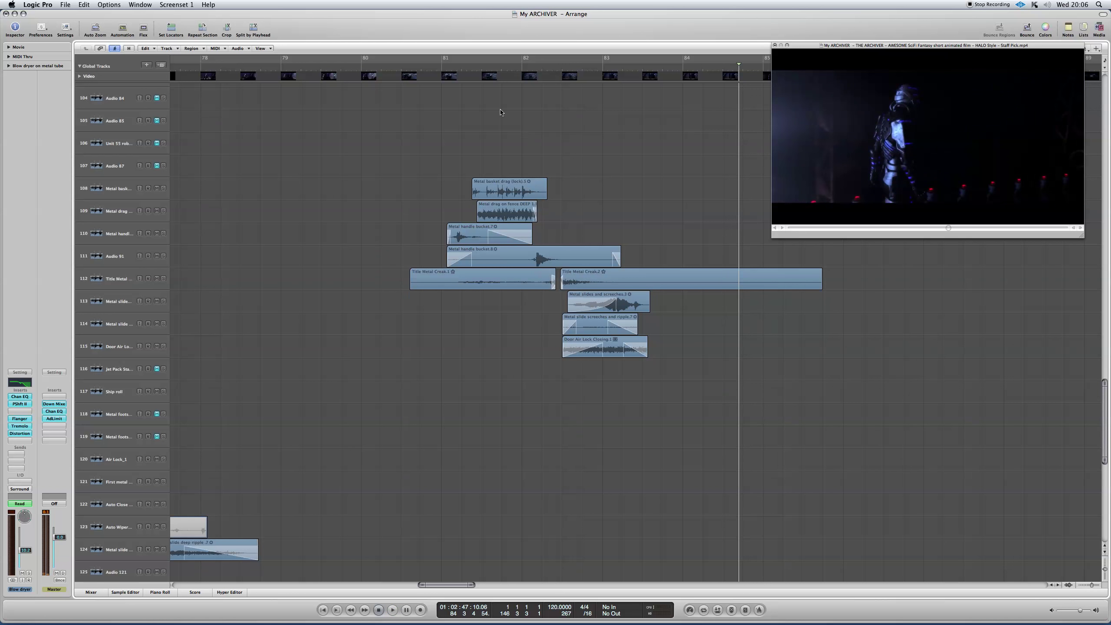
# Step: Solo the Metal basket drag (lock) track and play it against the video from just before bar 81
pyautogui.click(434, 68)
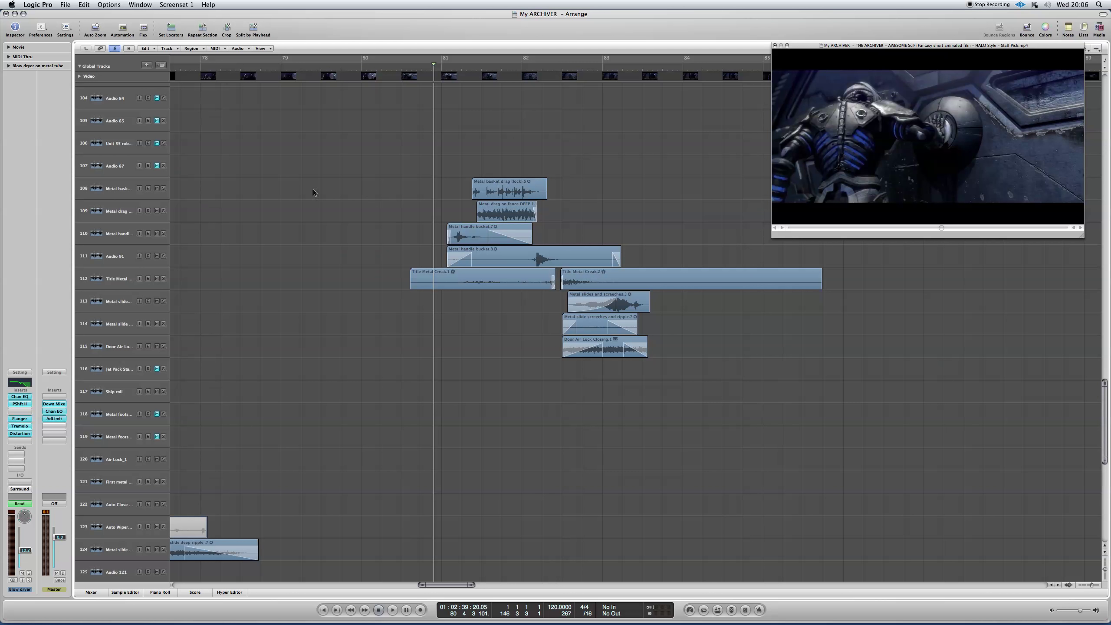
pyautogui.click(156, 189)
pyautogui.click(163, 189)
pyautogui.press('space')
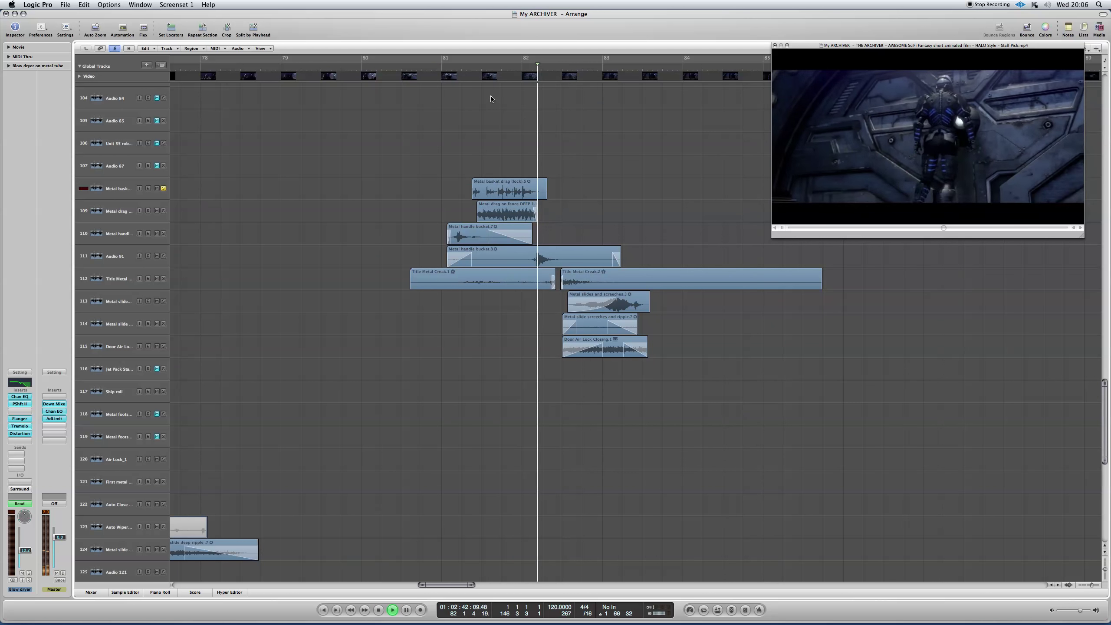
pyautogui.press('space')
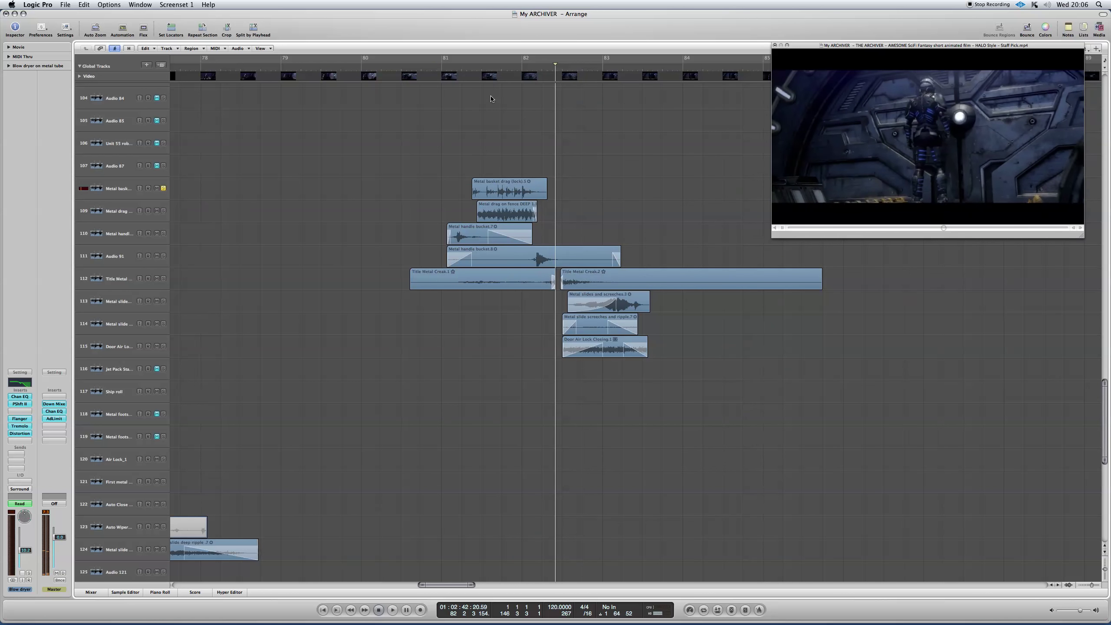
# Step: Inspect the Channel EQ settings on the Metal basket drag (lock) track, and close the plug-in
pyautogui.click(131, 193)
pyautogui.doubleClick(20, 383)
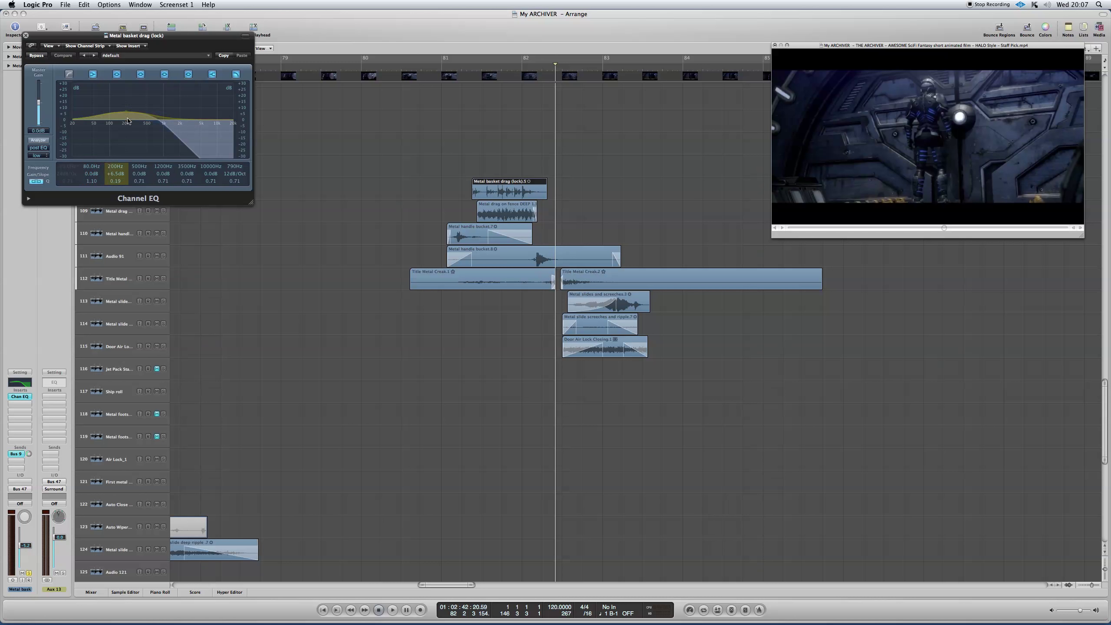
pyautogui.click(26, 35)
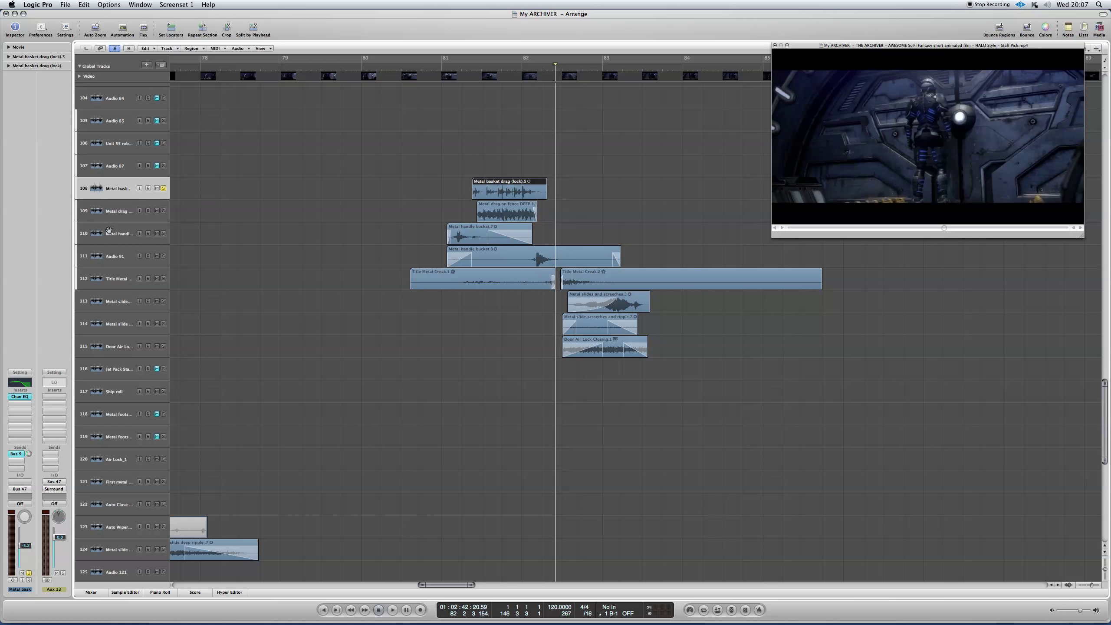
# Step: Show track automation, and solo only the Metal drag on fence DEEP track to play it from just before bar 81
pyautogui.click(158, 202)
pyautogui.click(163, 189)
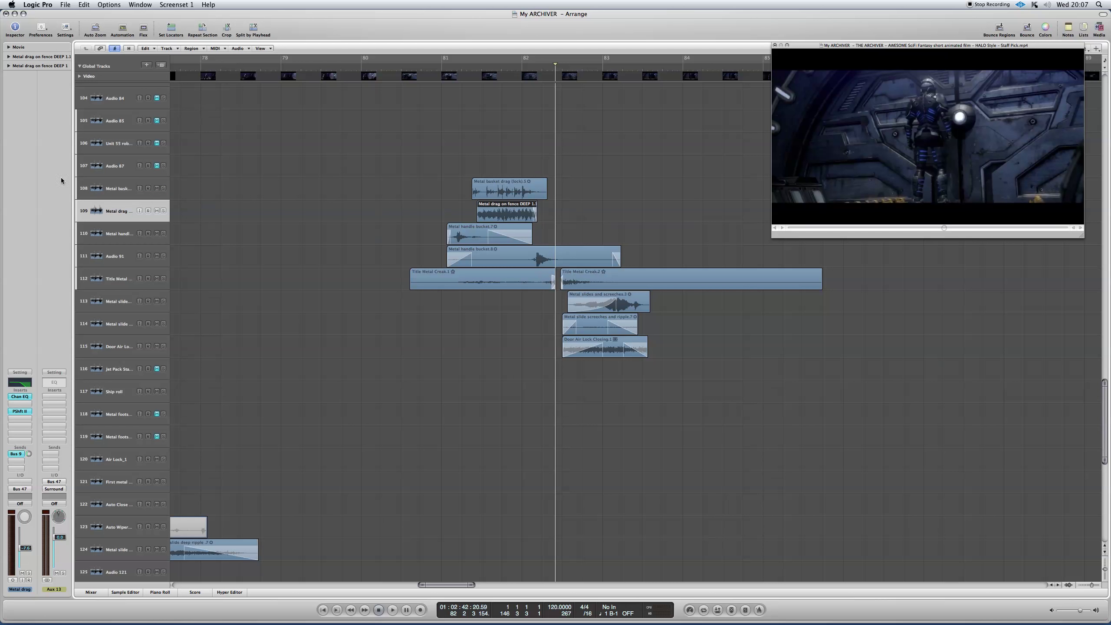
pyautogui.click(143, 29)
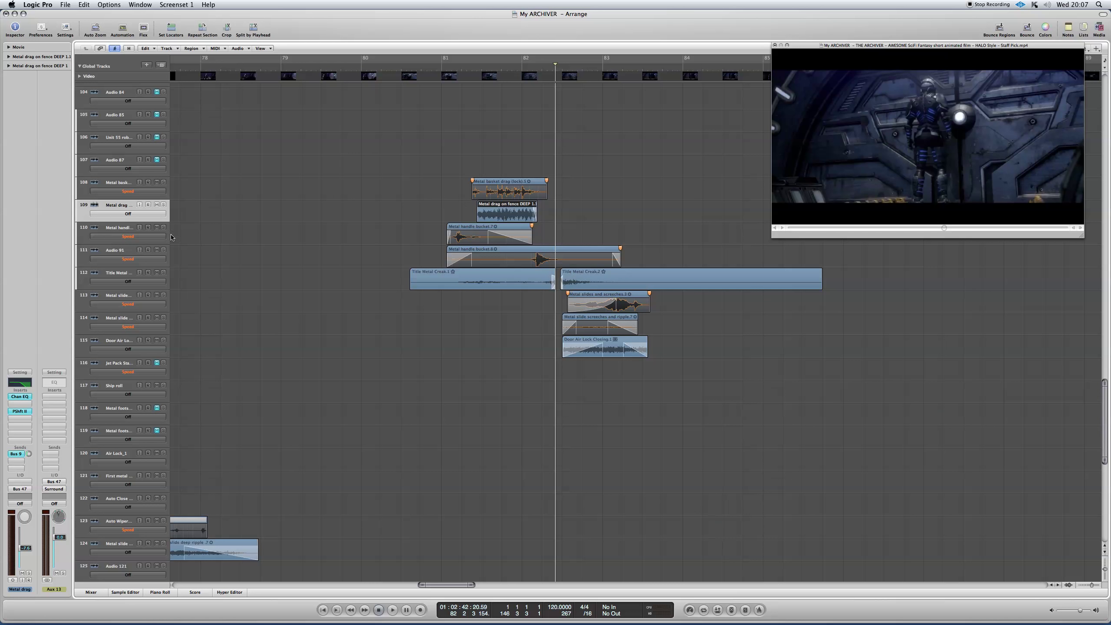
pyautogui.click(164, 205)
pyautogui.click(429, 67)
pyautogui.press('space')
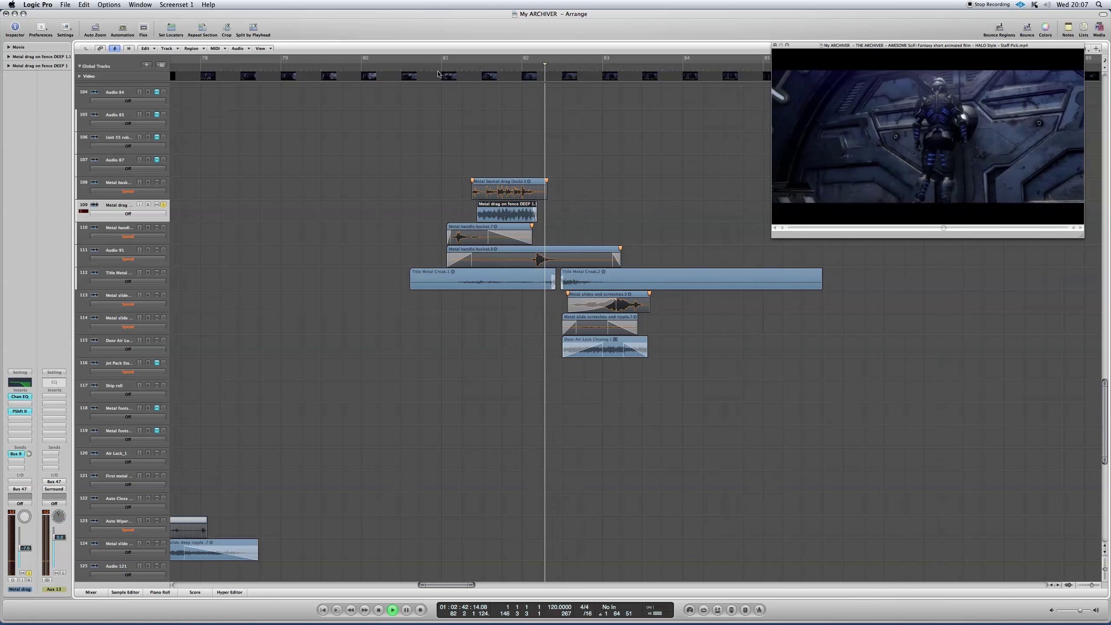
pyautogui.press('space')
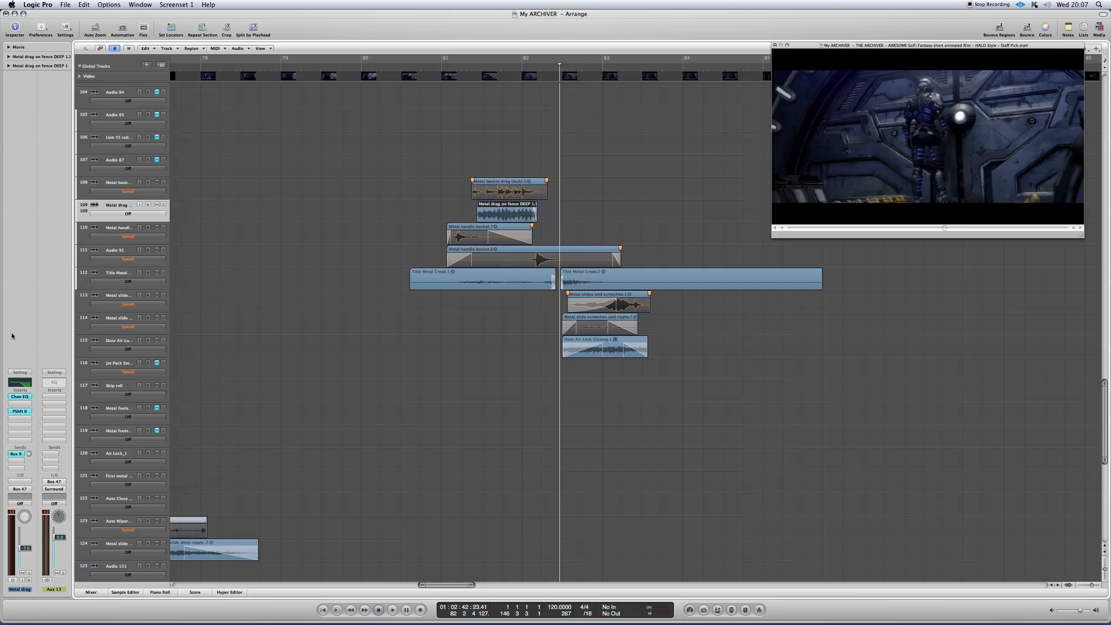
# Step: Inspect the Channel EQ settings on the Metal drag on fence DEEP track, and close the plug-in
pyautogui.click(25, 385)
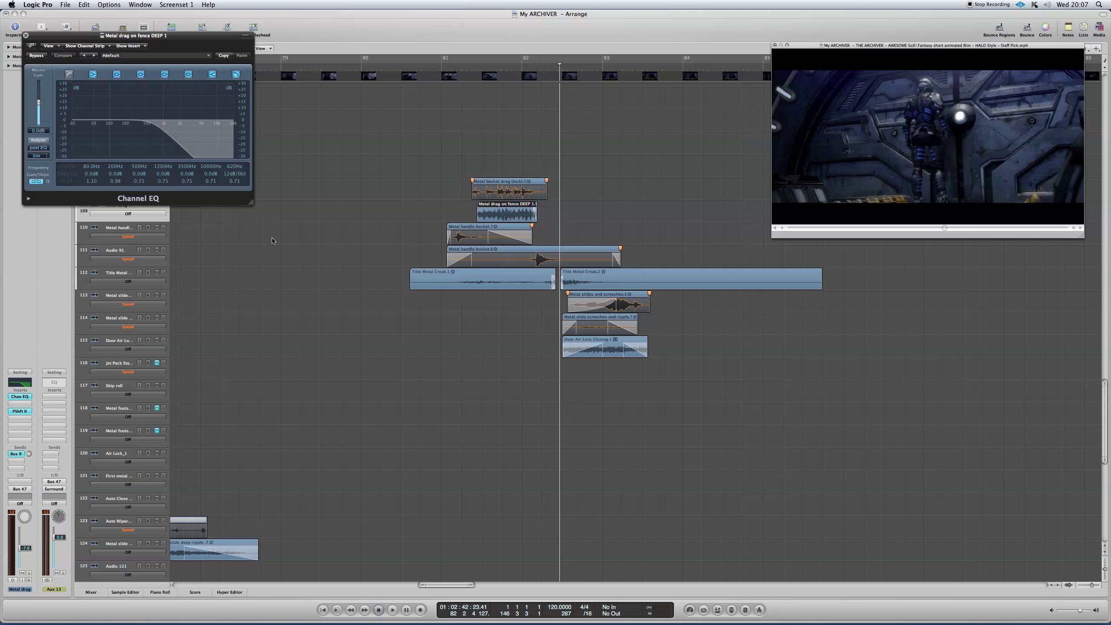
pyautogui.click(26, 36)
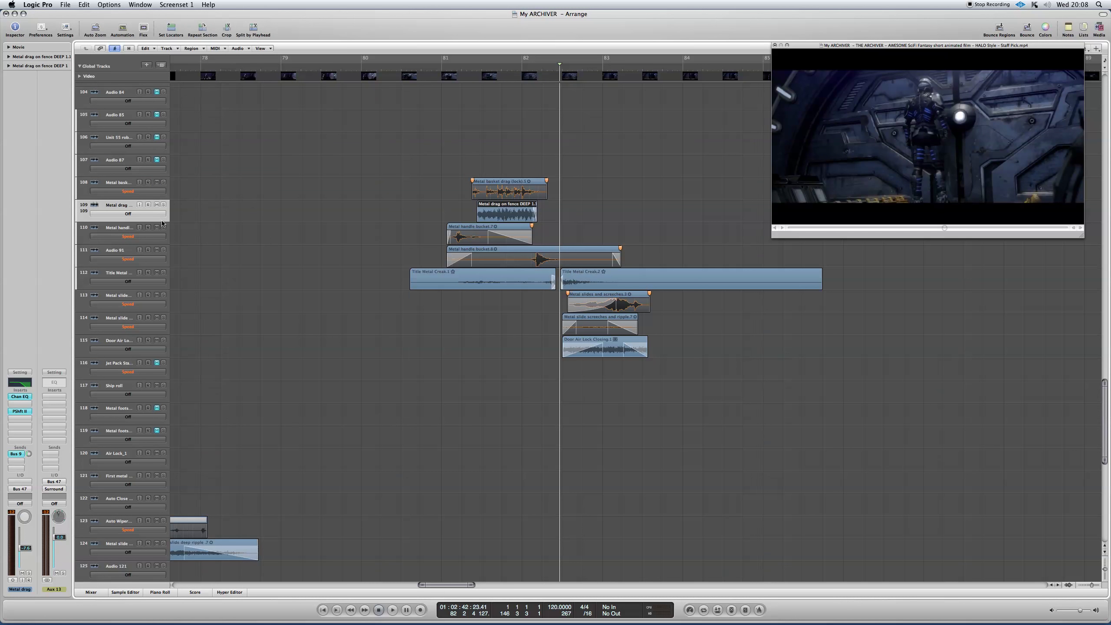
# Step: Select the Metal handle bucket track and play all layers together from just before bar 80
pyautogui.click(155, 239)
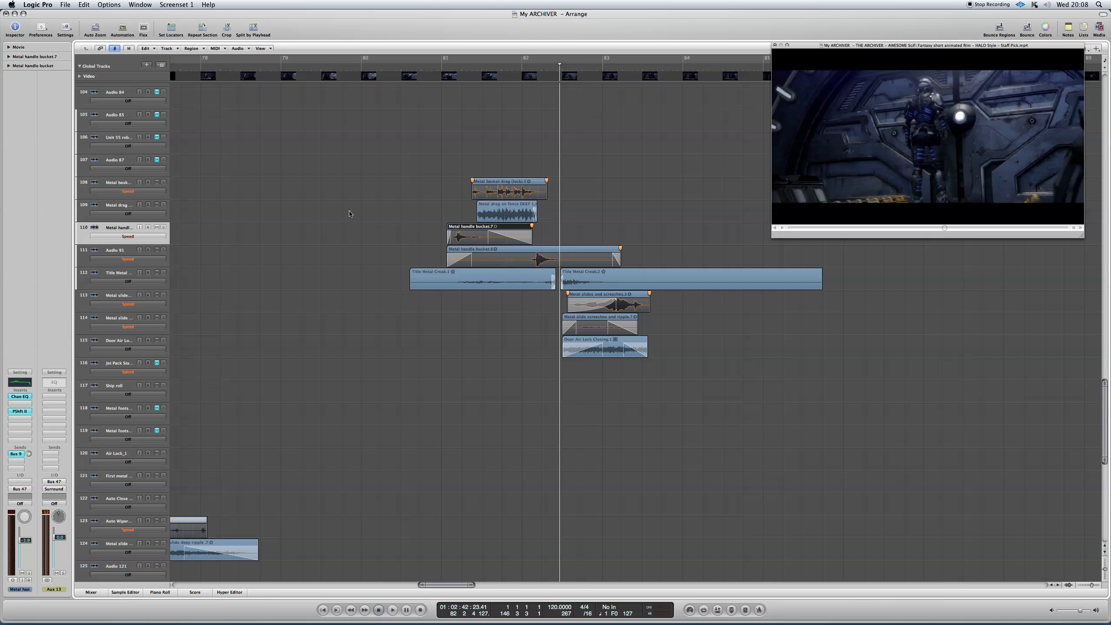
pyautogui.click(351, 68)
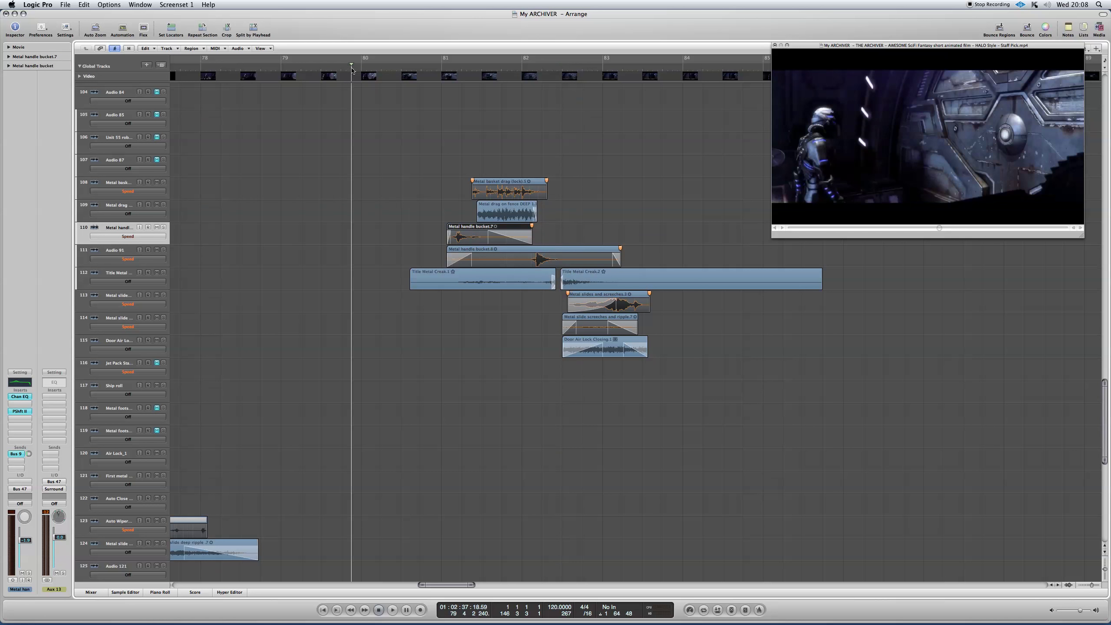
pyautogui.press('space')
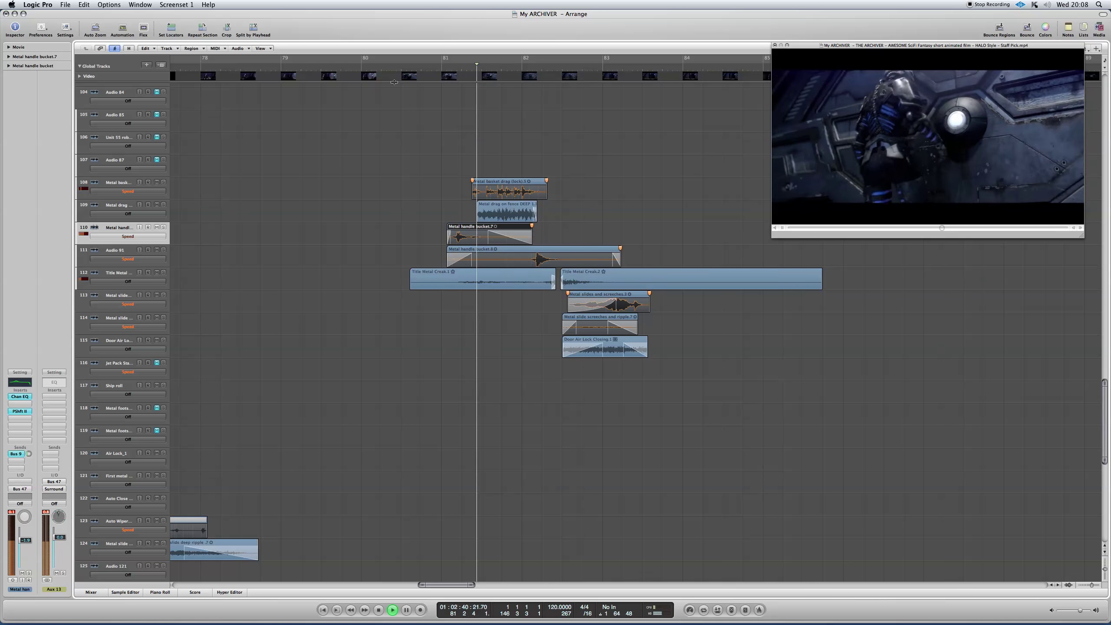
pyautogui.press('space')
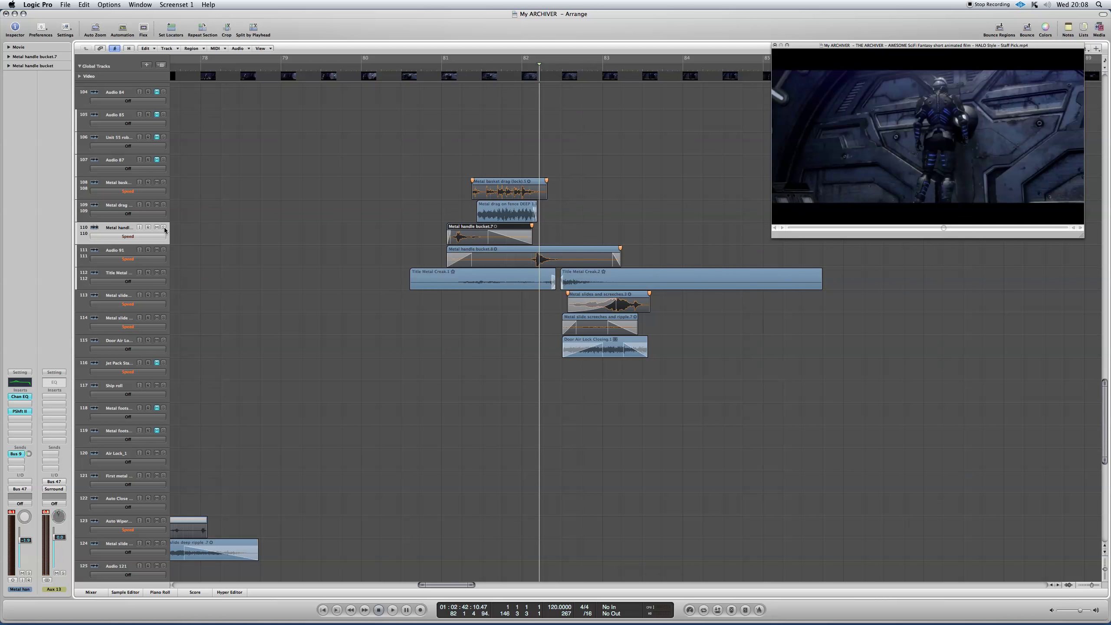
# Step: Hide track automation, and solo the Metal handle bucket track to play it from bar 80
pyautogui.click(164, 227)
pyautogui.press('super+f')
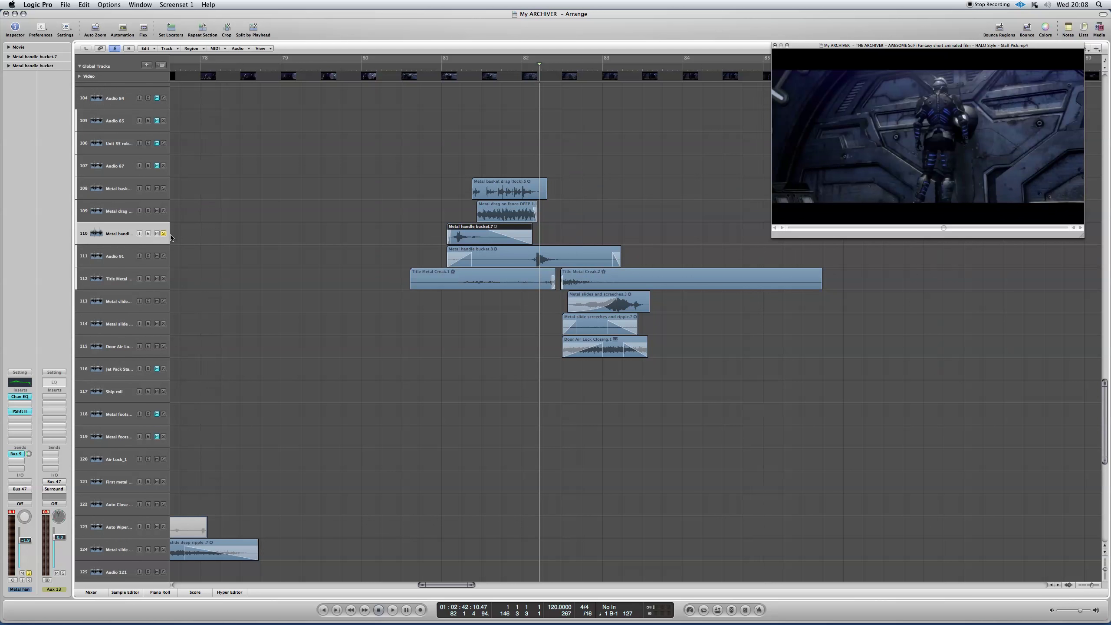
pyautogui.click(377, 70)
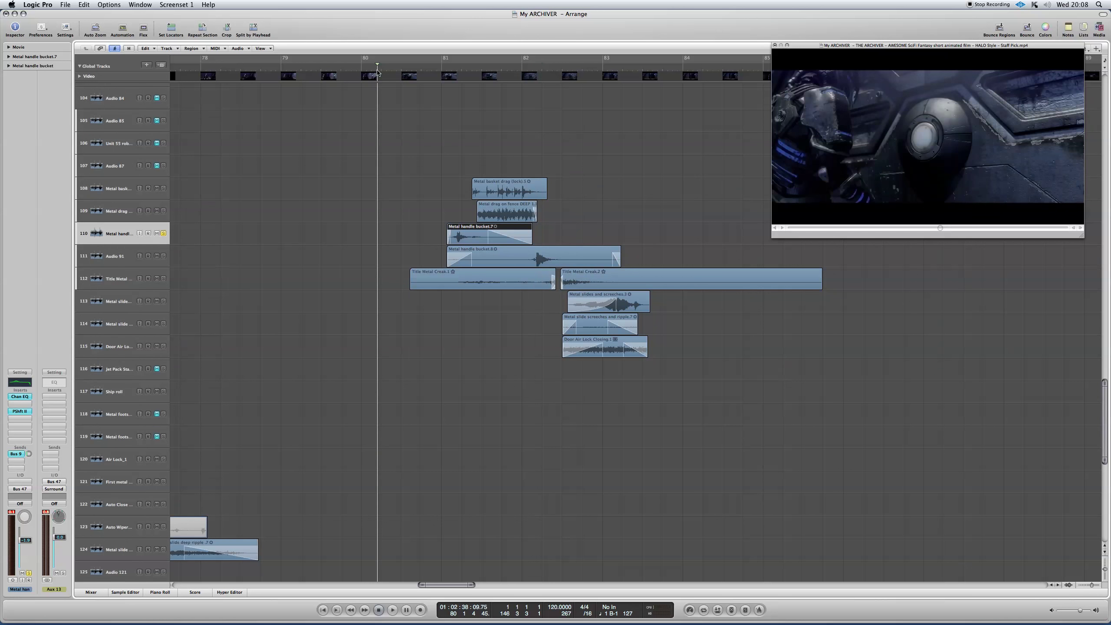
pyautogui.press('space')
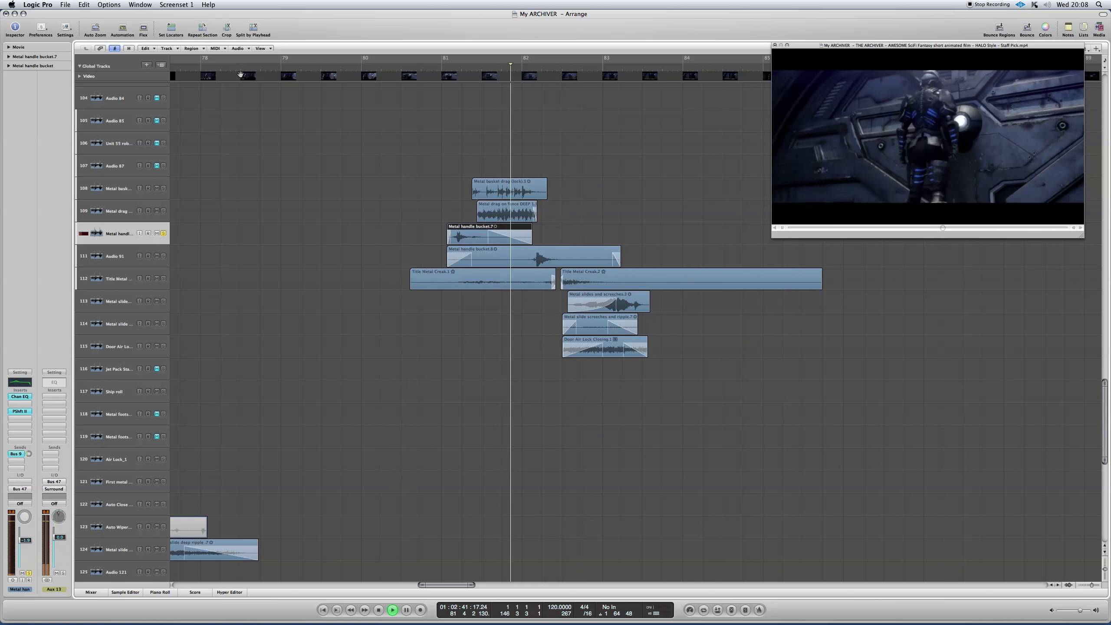
pyautogui.press('space')
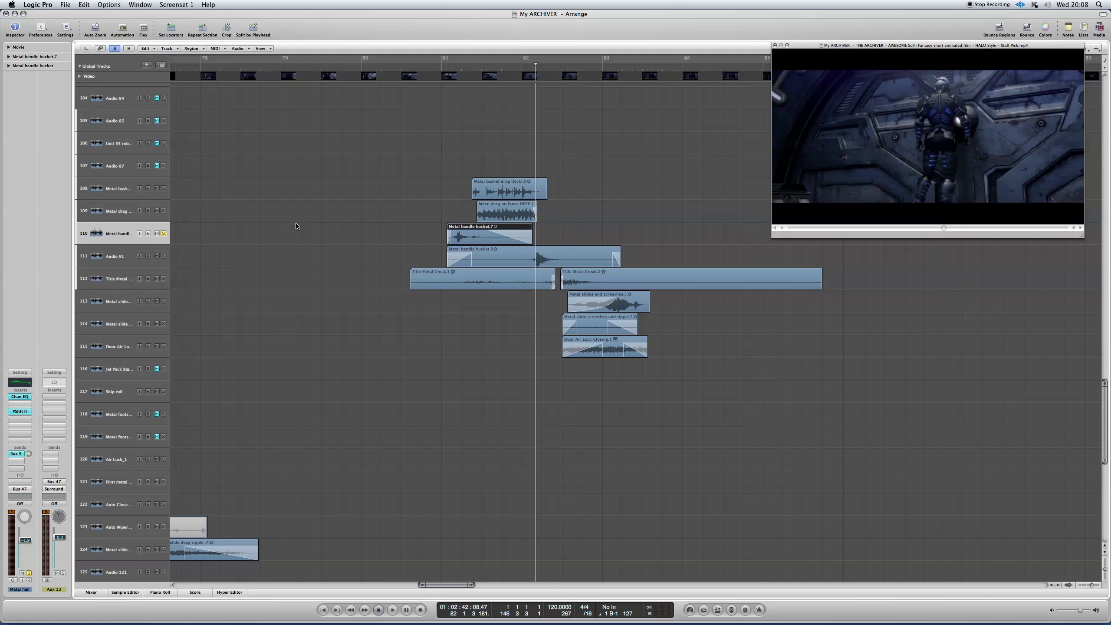
# Step: Unsolo the Metal handle bucket track and inspect its Pitch Shifter II and Channel EQ settings
pyautogui.click(163, 233)
pyautogui.click(23, 413)
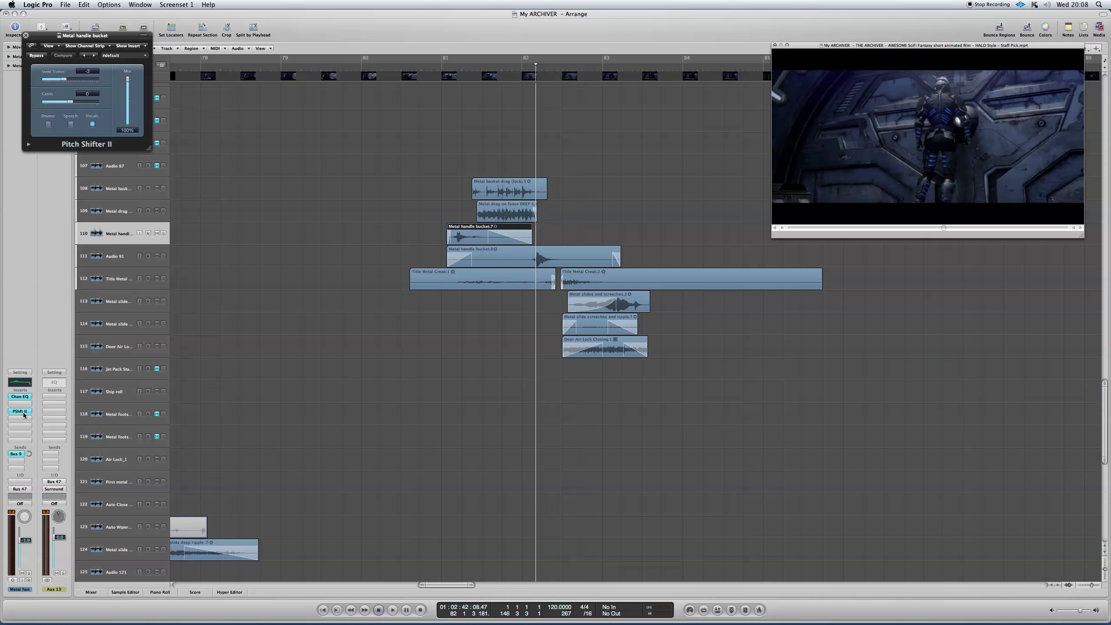
pyautogui.click(25, 35)
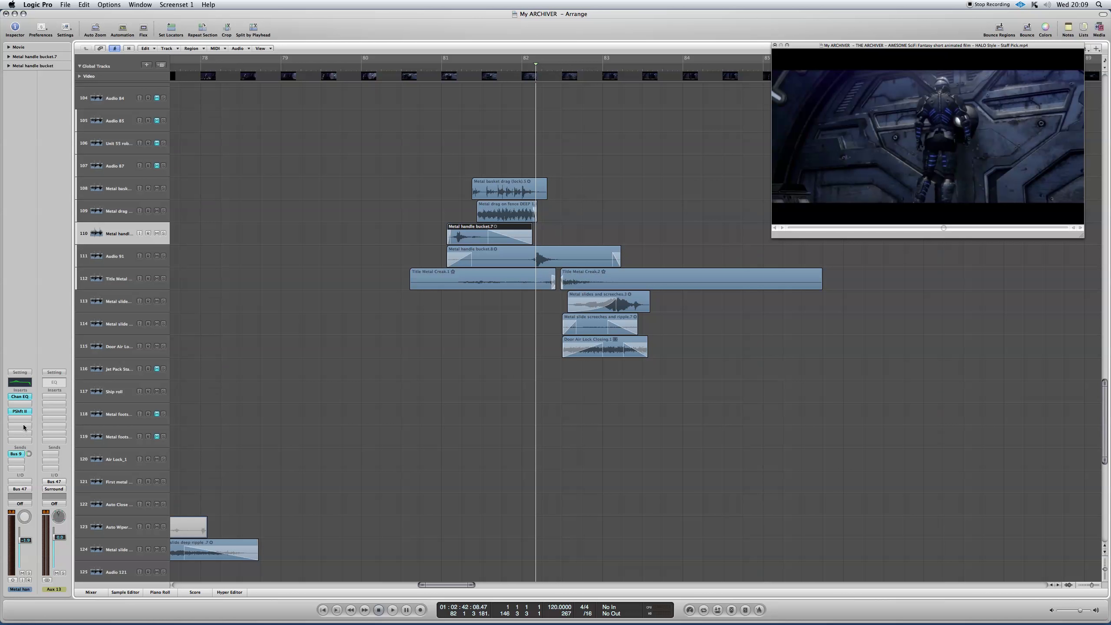
pyautogui.click(22, 411)
pyautogui.click(25, 35)
pyautogui.click(18, 381)
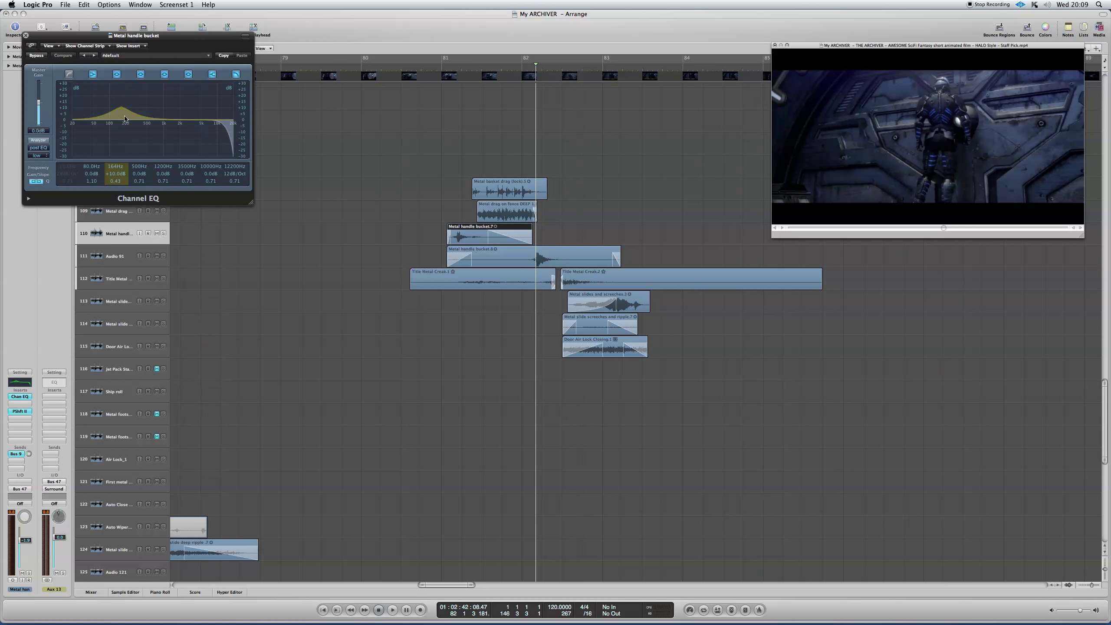
pyautogui.click(25, 35)
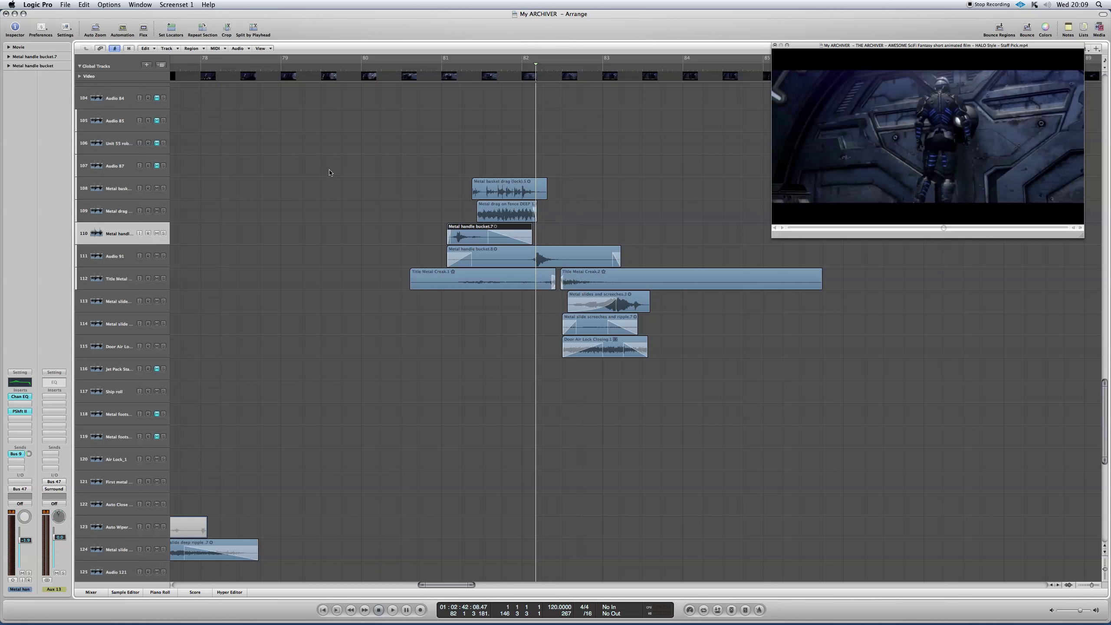
# Step: Solo the Audio 91 track holding the second metal handle bucket region and play it from just before bar 81
pyautogui.click(142, 257)
pyautogui.click(163, 256)
pyautogui.click(439, 70)
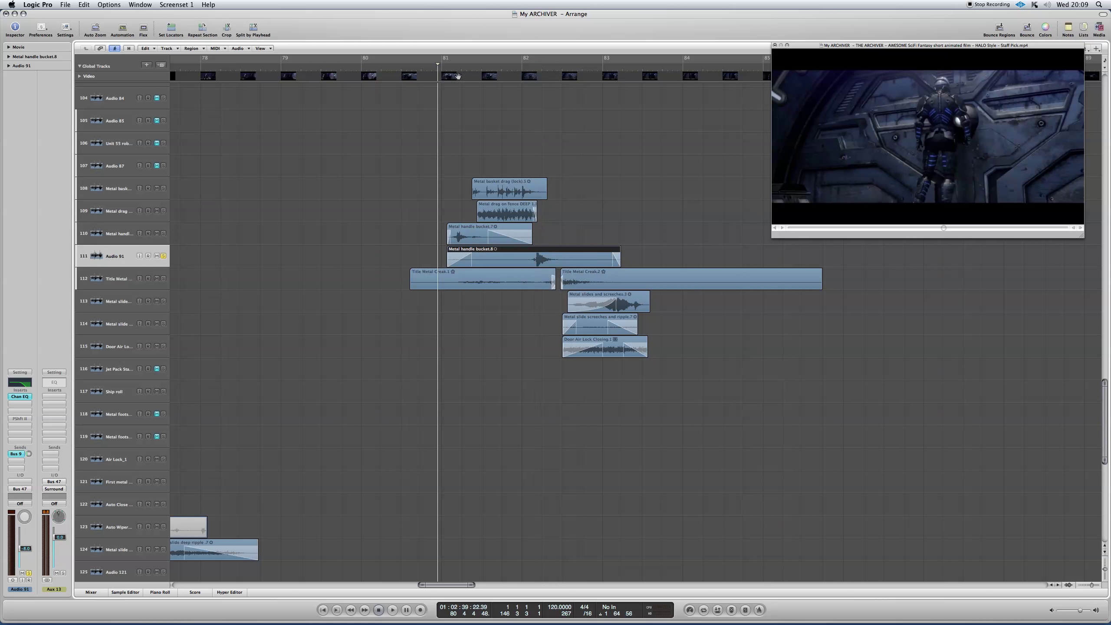
pyautogui.doubleClick(514, 74)
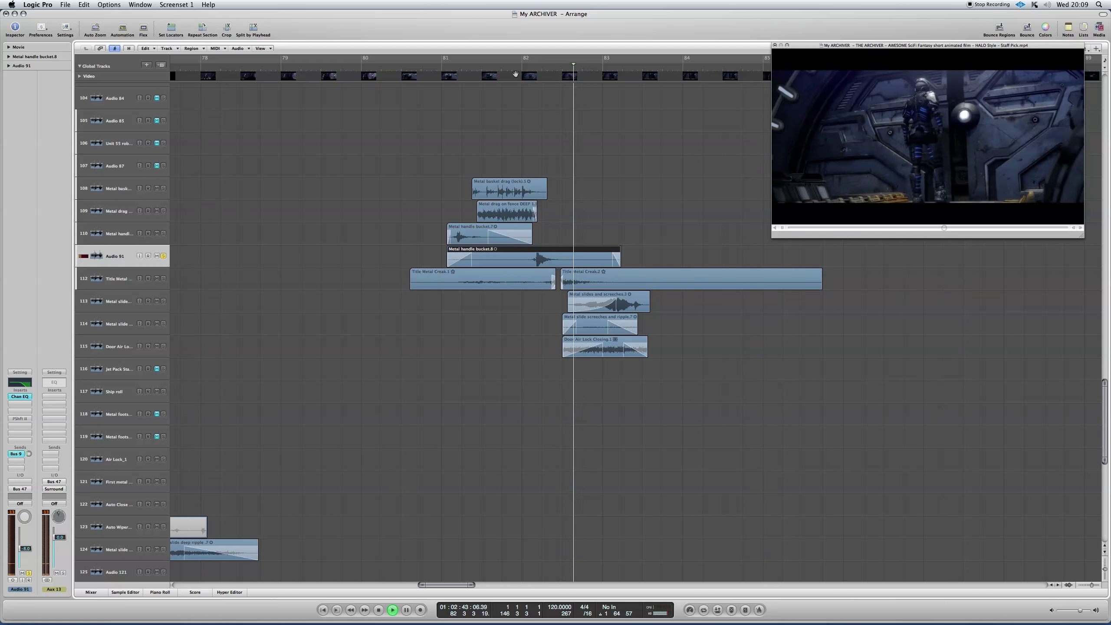
pyautogui.press('space')
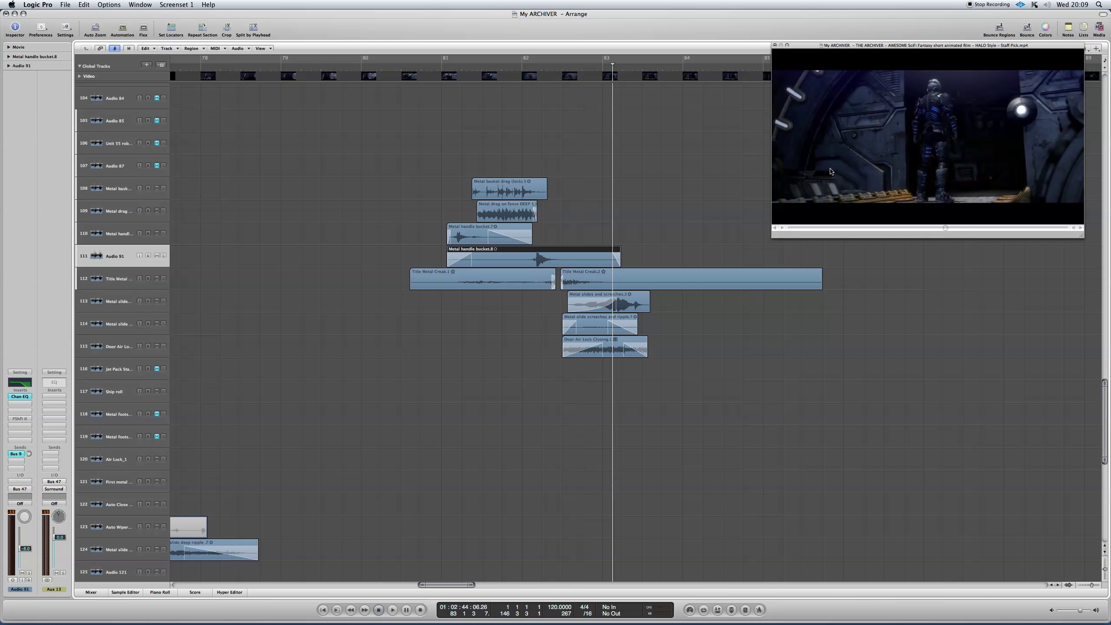
# Step: Solo the Title Metal Creak track and play both of its regions against the video, starting in bar 80
pyautogui.click(122, 277)
pyautogui.click(163, 278)
pyautogui.click(419, 73)
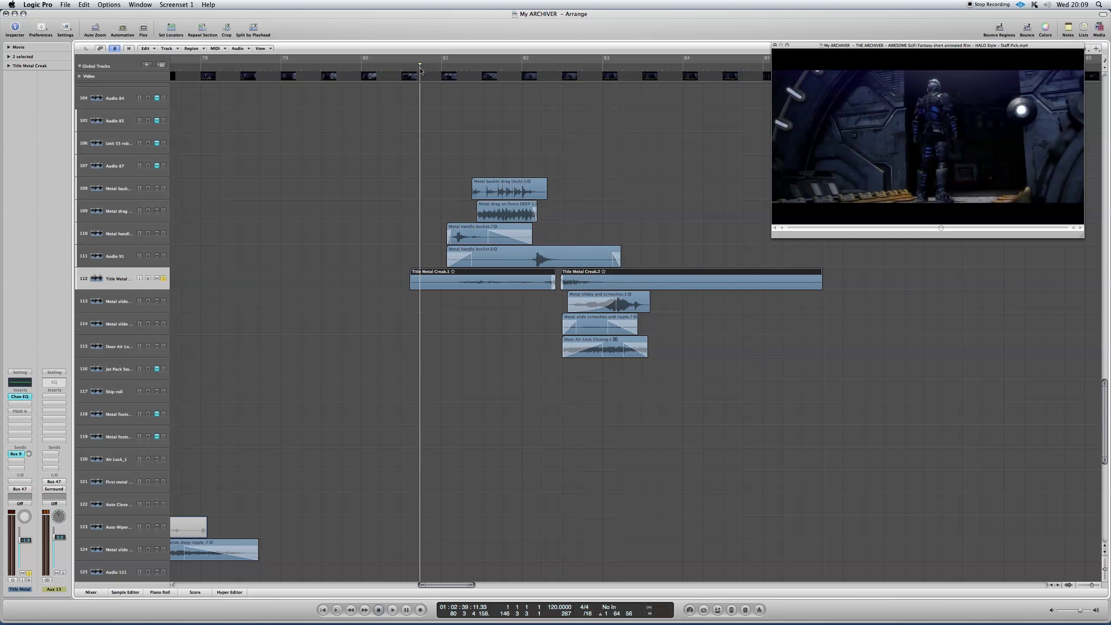
pyautogui.press('space')
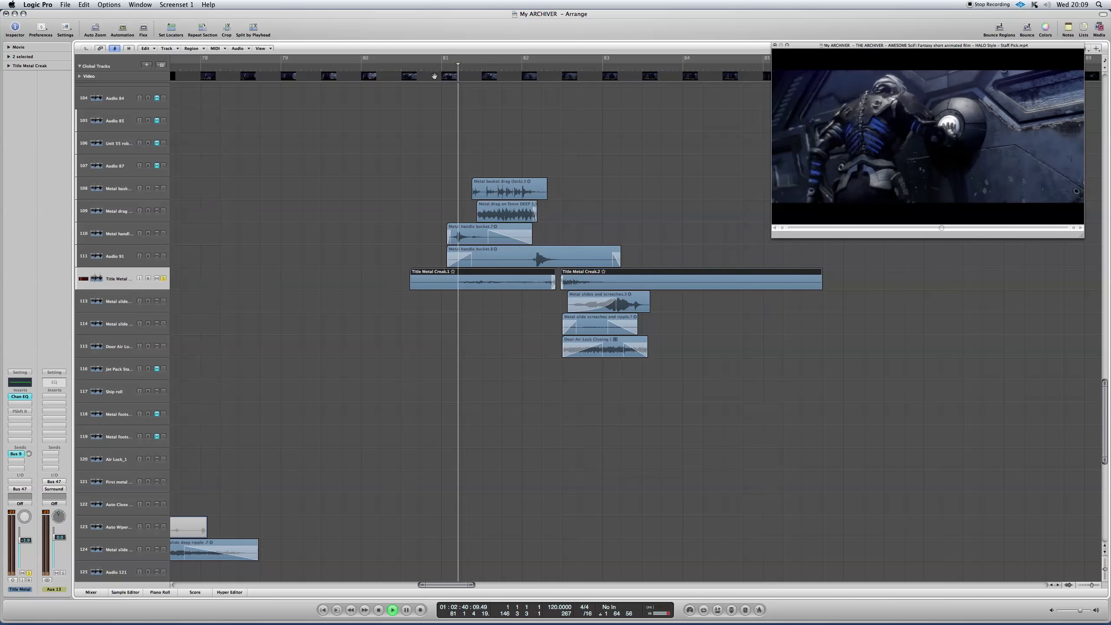
pyautogui.press('space')
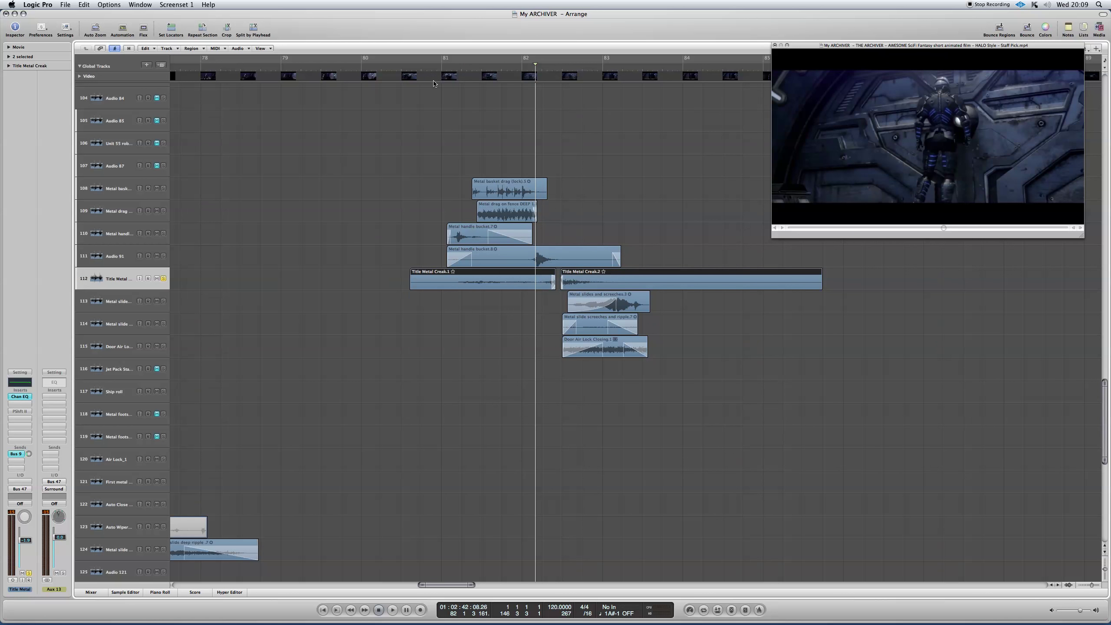
pyautogui.press('space')
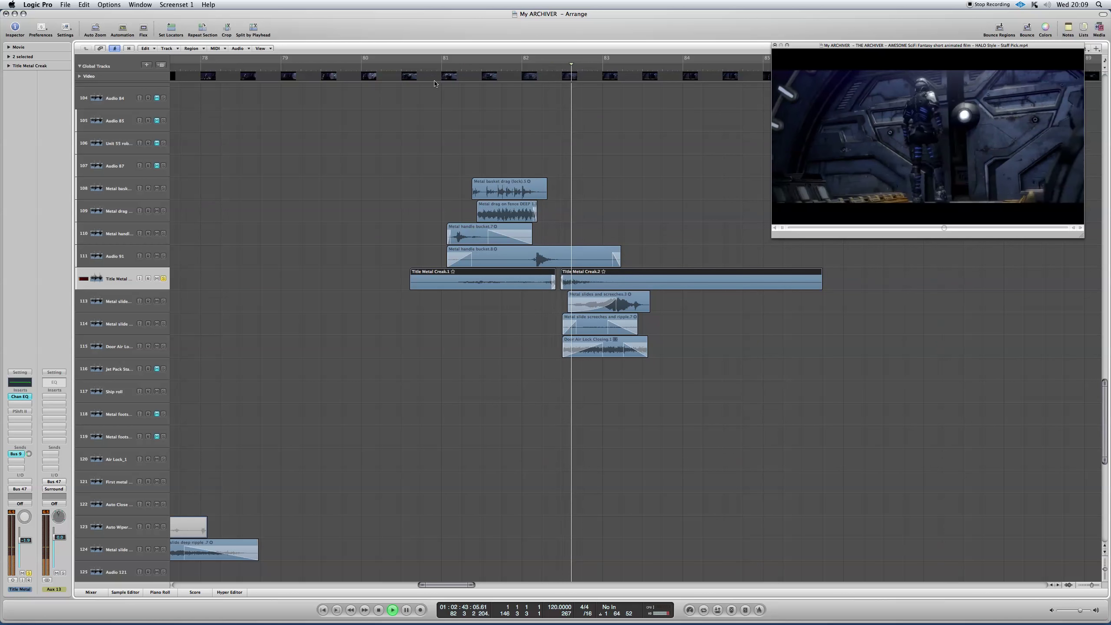
pyautogui.press('space')
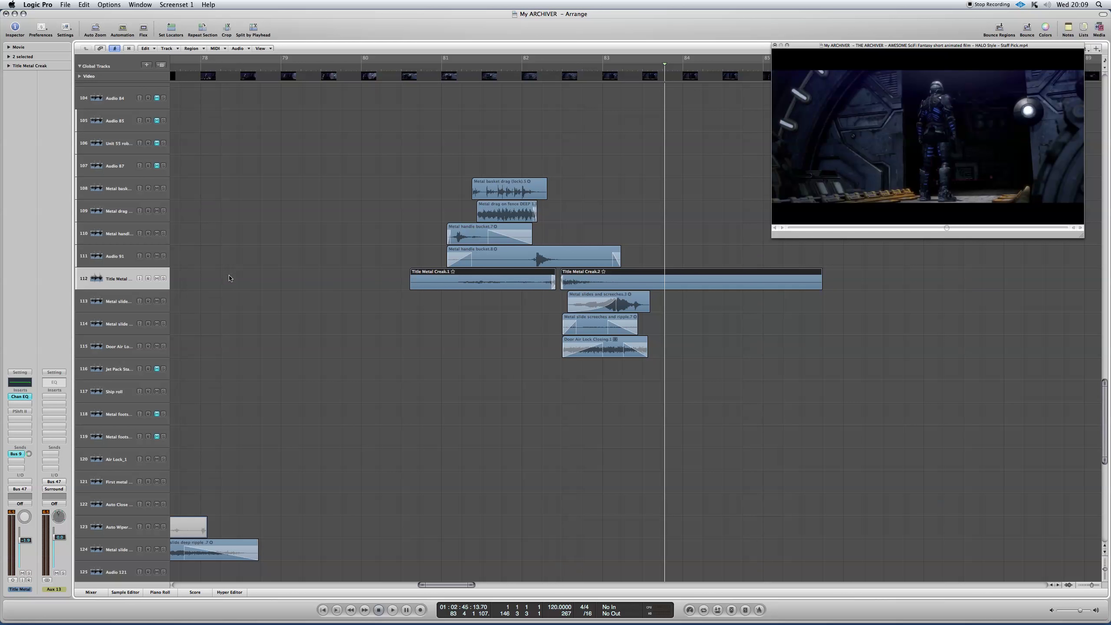
# Step: Solo the Metal slides and screeches track and play its region against the video, starting in bar 82
pyautogui.click(202, 304)
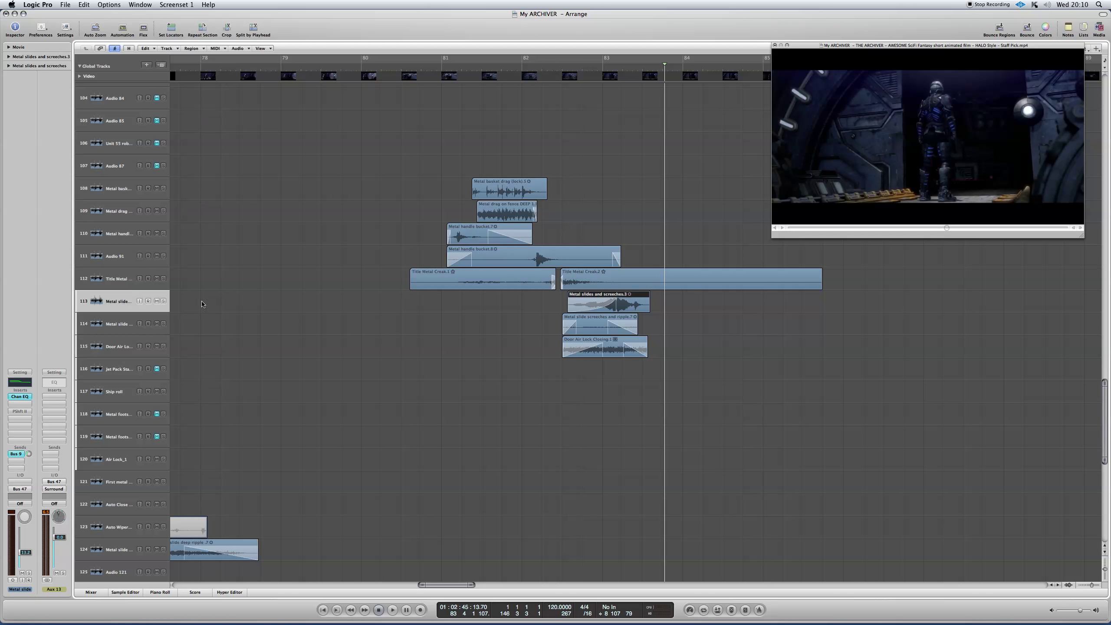
pyautogui.doubleClick(556, 70)
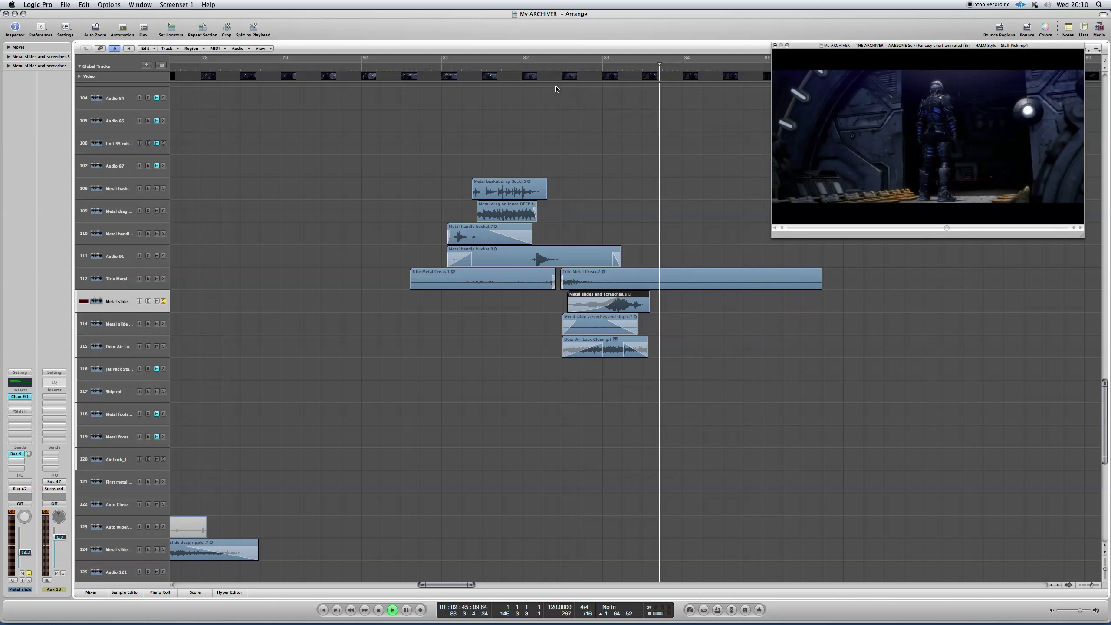
pyautogui.press('space')
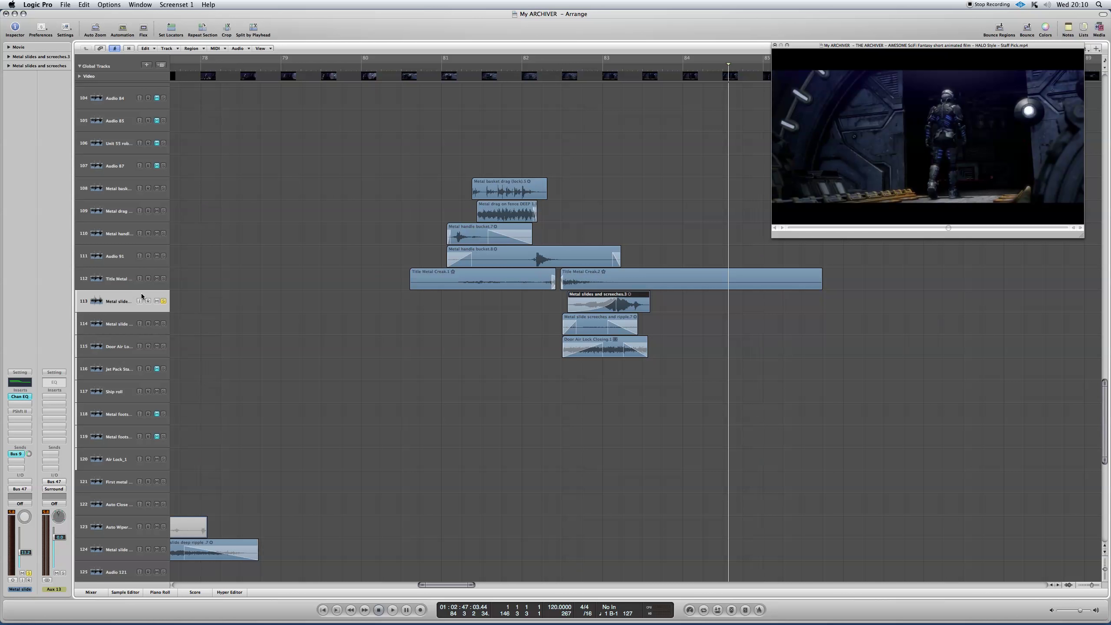
pyautogui.click(544, 71)
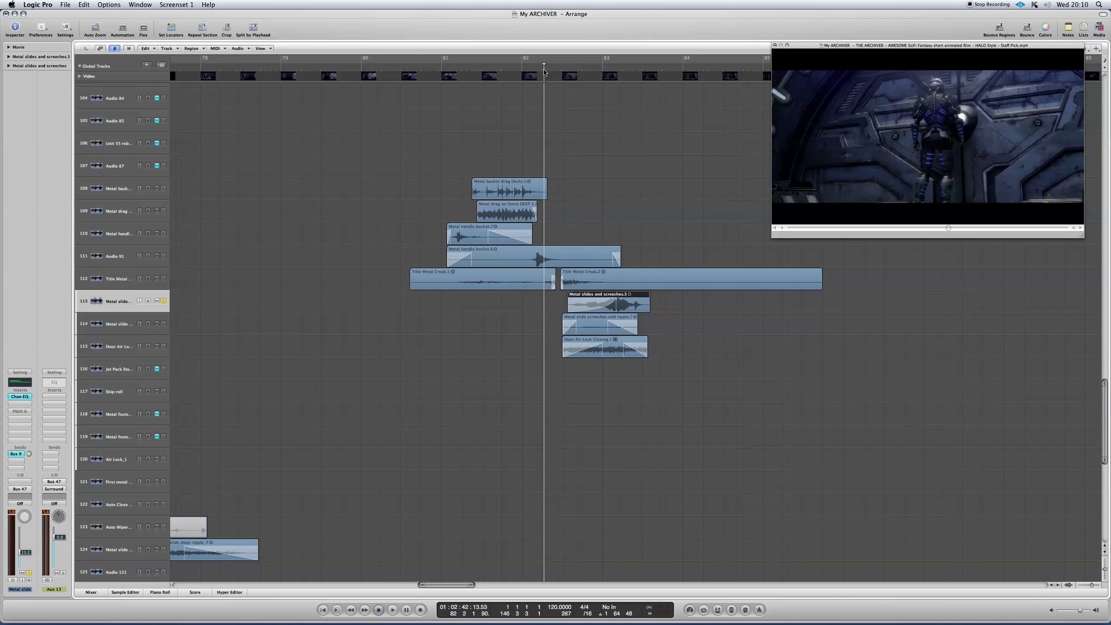
pyautogui.press('space')
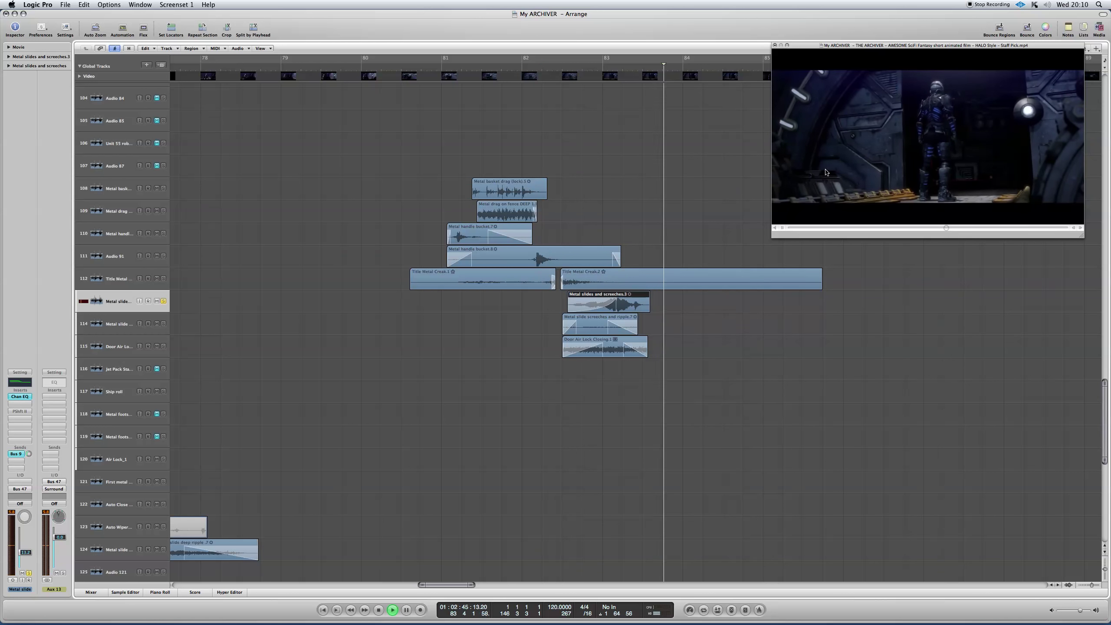
pyautogui.press('space')
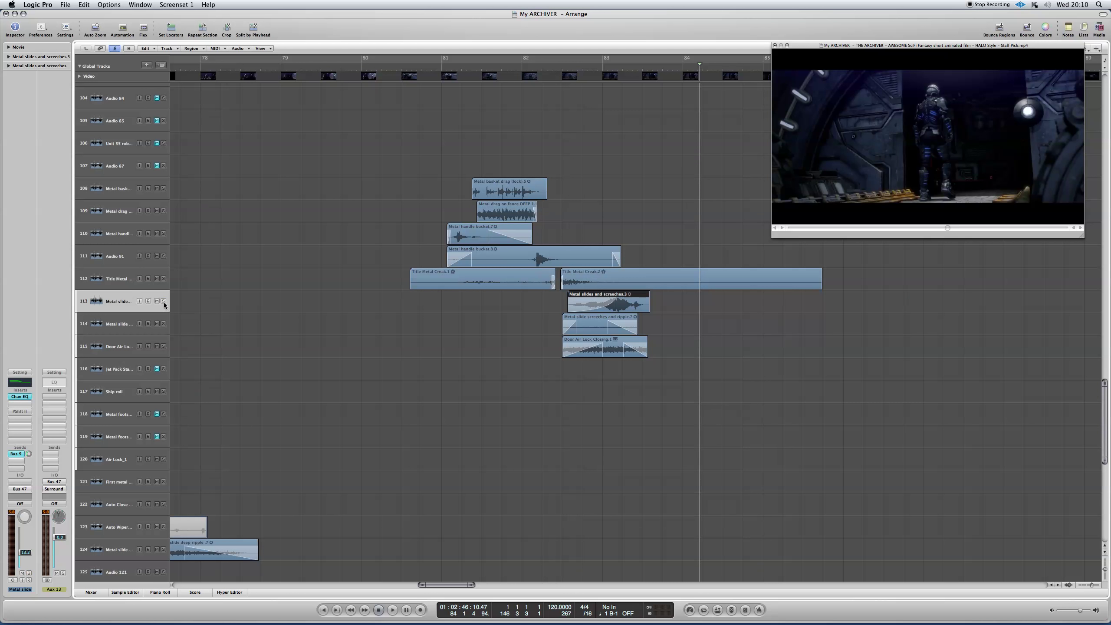
# Step: Show track automation and solo the Metal slide screeches and ripple track
pyautogui.click(107, 328)
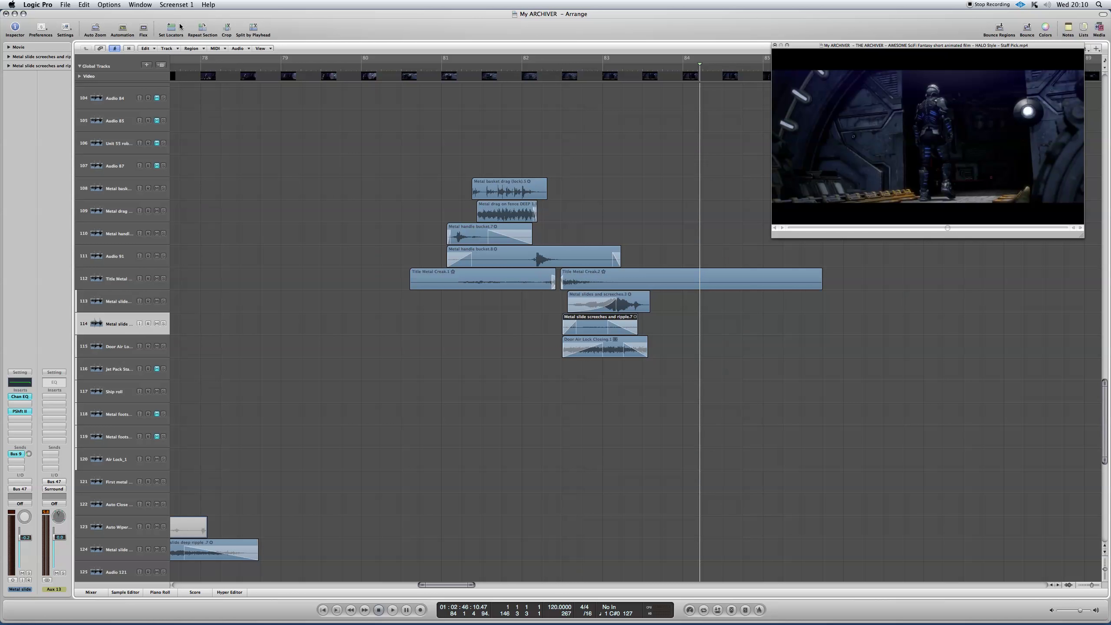
pyautogui.click(144, 30)
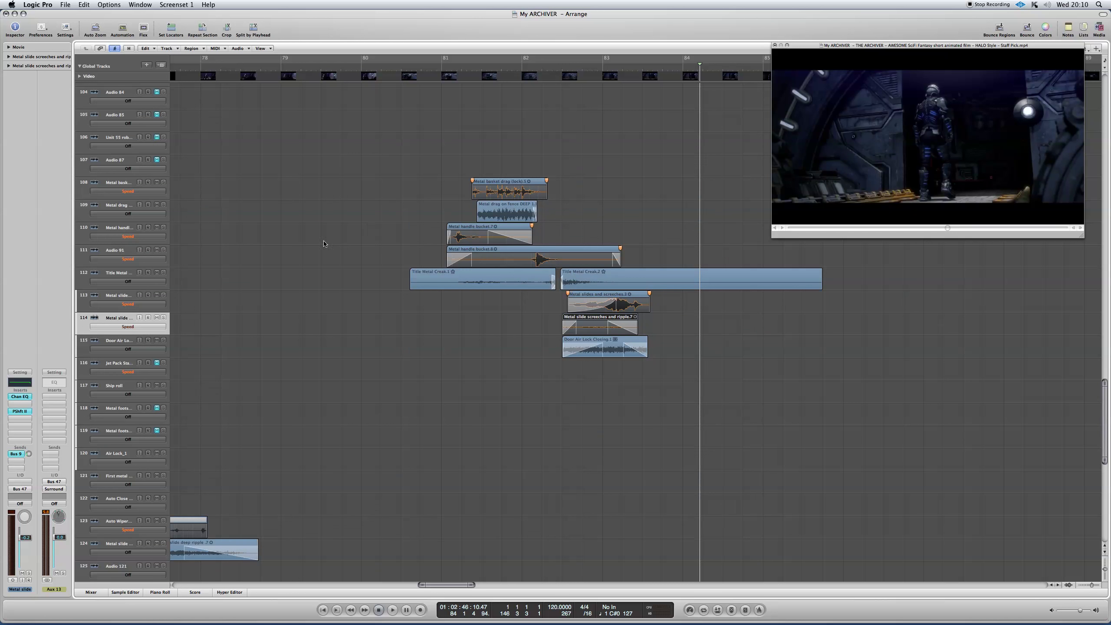
pyautogui.click(164, 318)
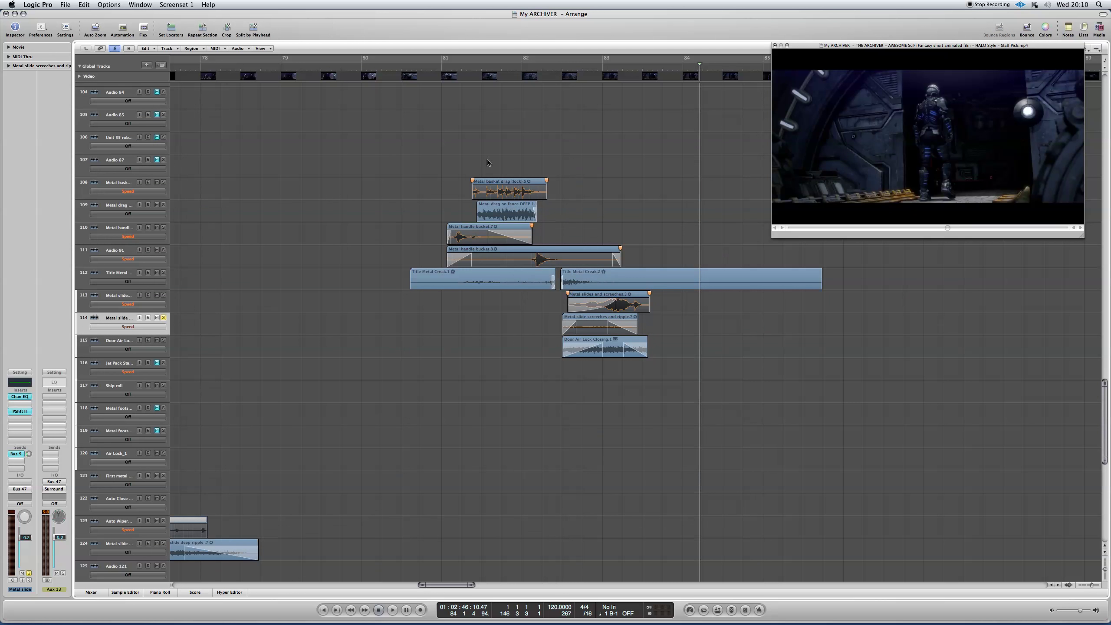
# Step: Play the soloed Metal slide screeches and ripple region against the video from bar 82, and replay it from the middle of bar 81
pyautogui.click(564, 67)
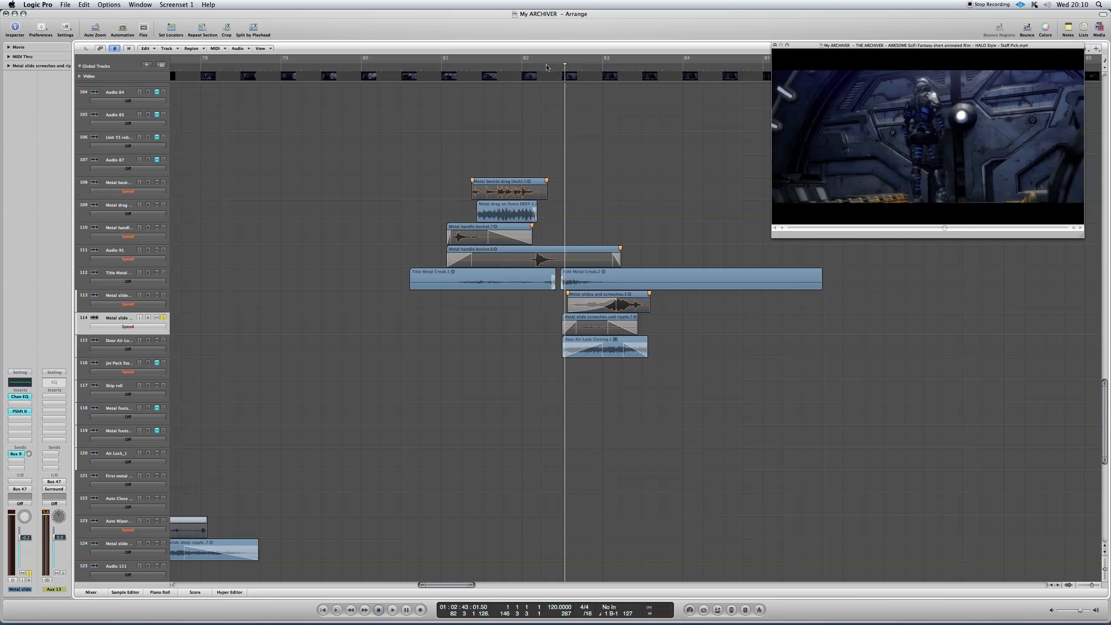
pyautogui.click(547, 68)
pyautogui.press('space')
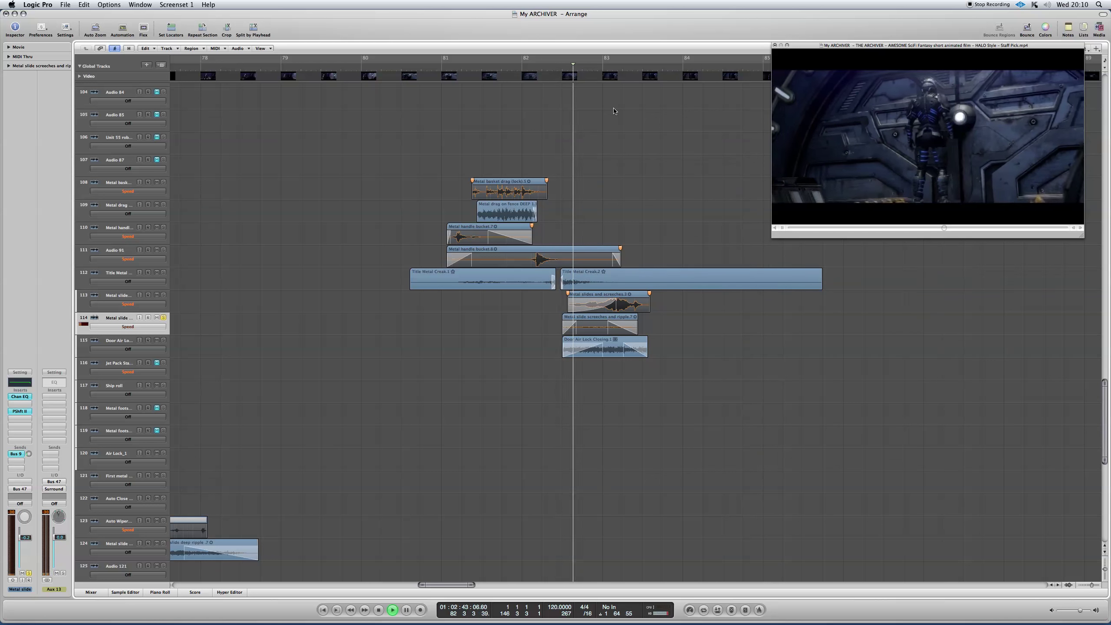
pyautogui.press('space')
pyautogui.click(519, 70)
pyautogui.click(495, 69)
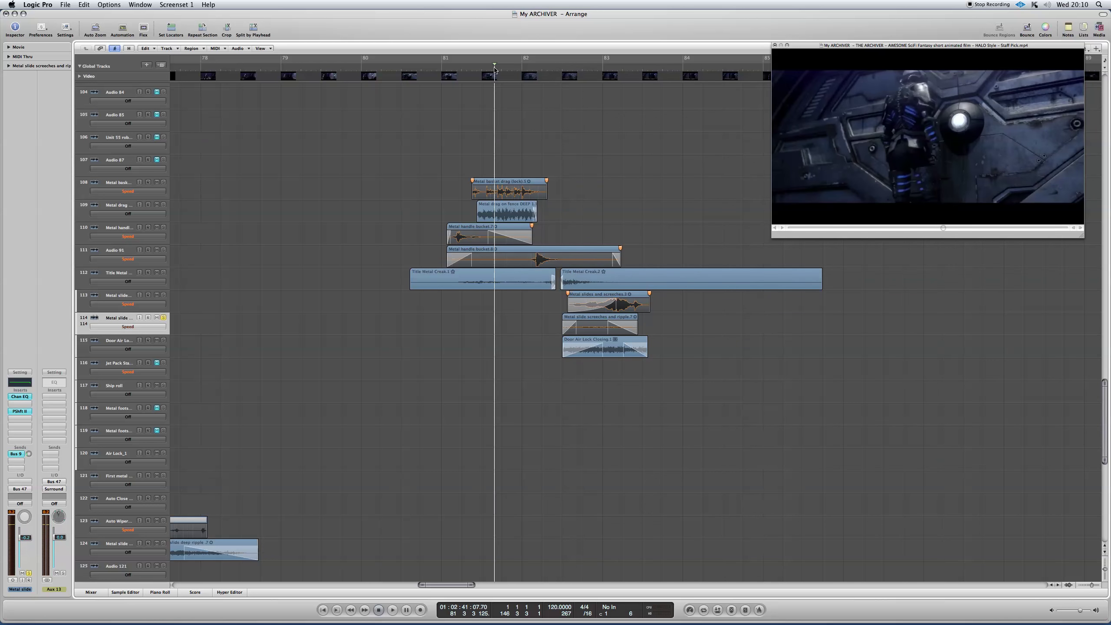
pyautogui.press('space')
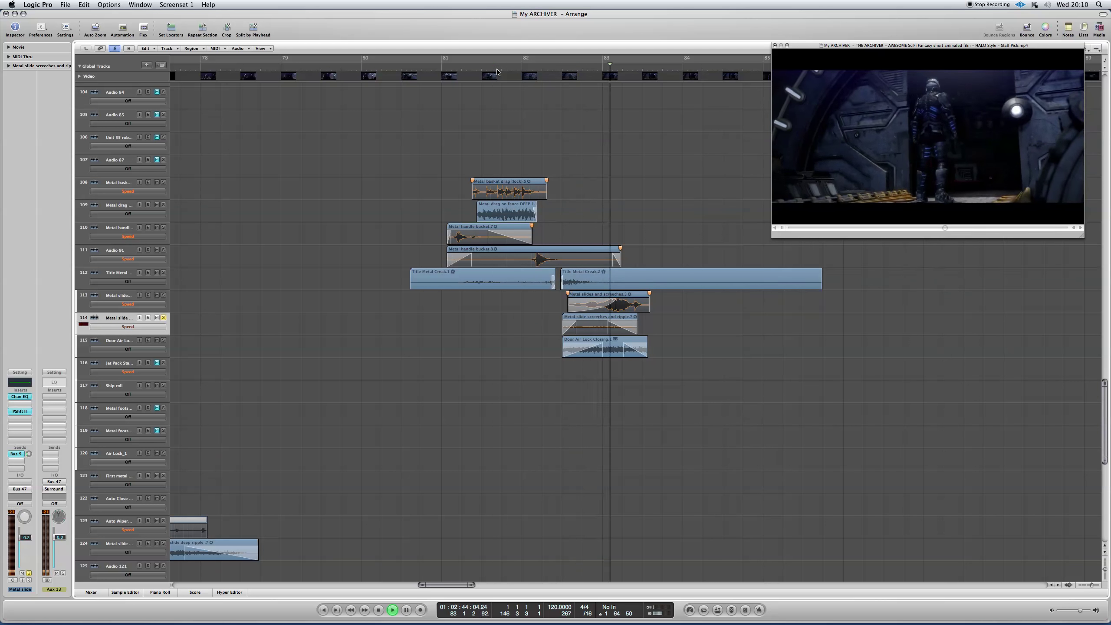
pyautogui.press('space')
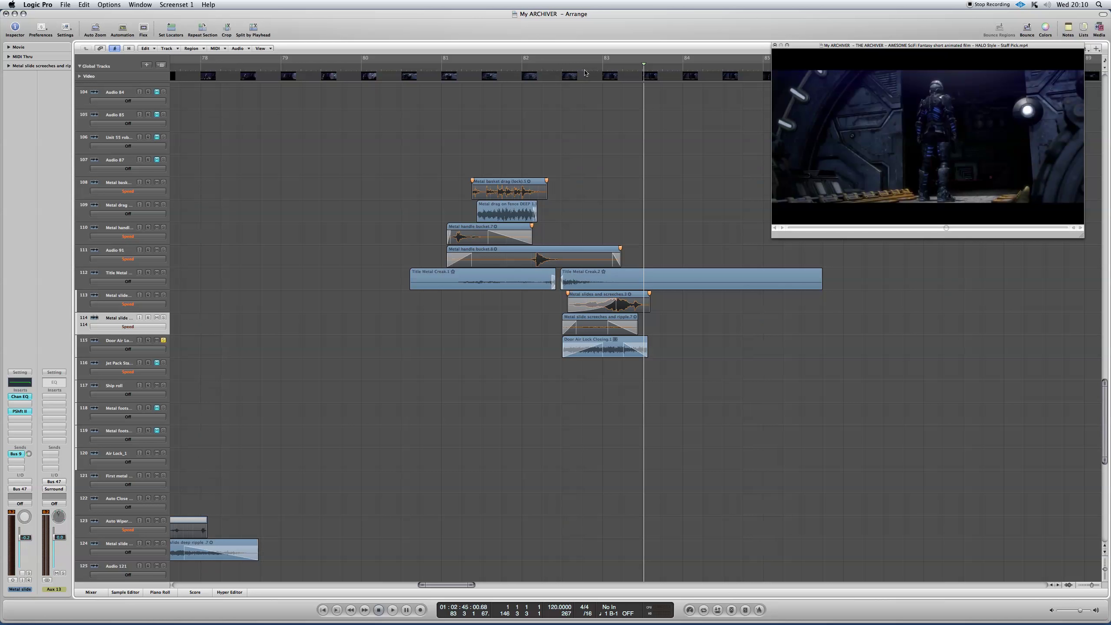
# Step: Play the soloed Door Air Lock Closing track from the start of bar 82, and unsolo it
pyautogui.click(524, 67)
pyautogui.press('space')
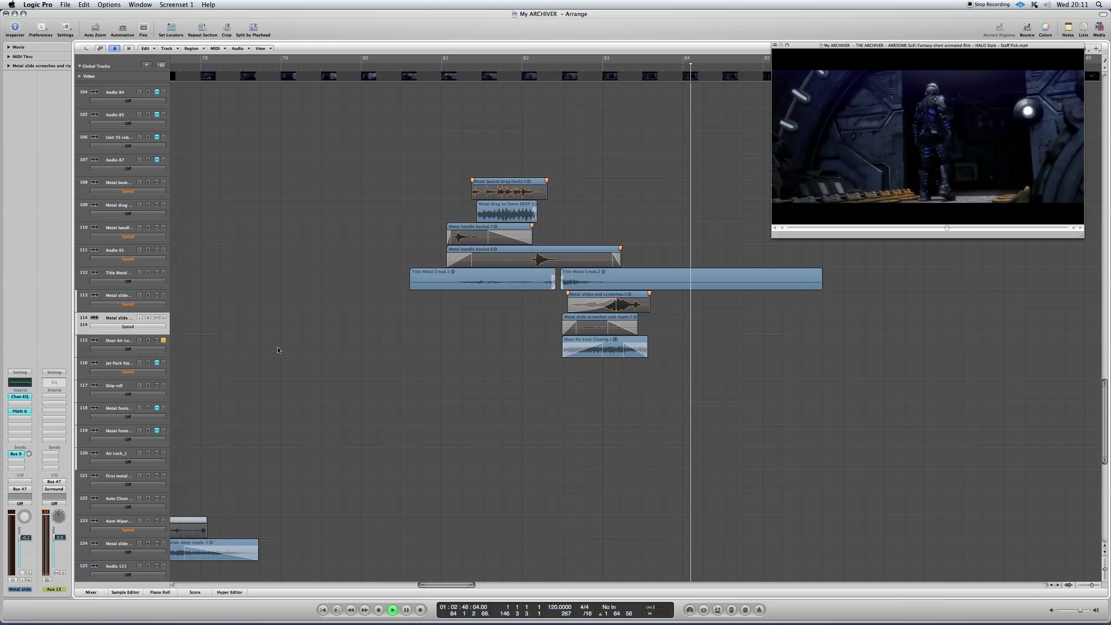
pyautogui.click(164, 340)
pyautogui.press('space')
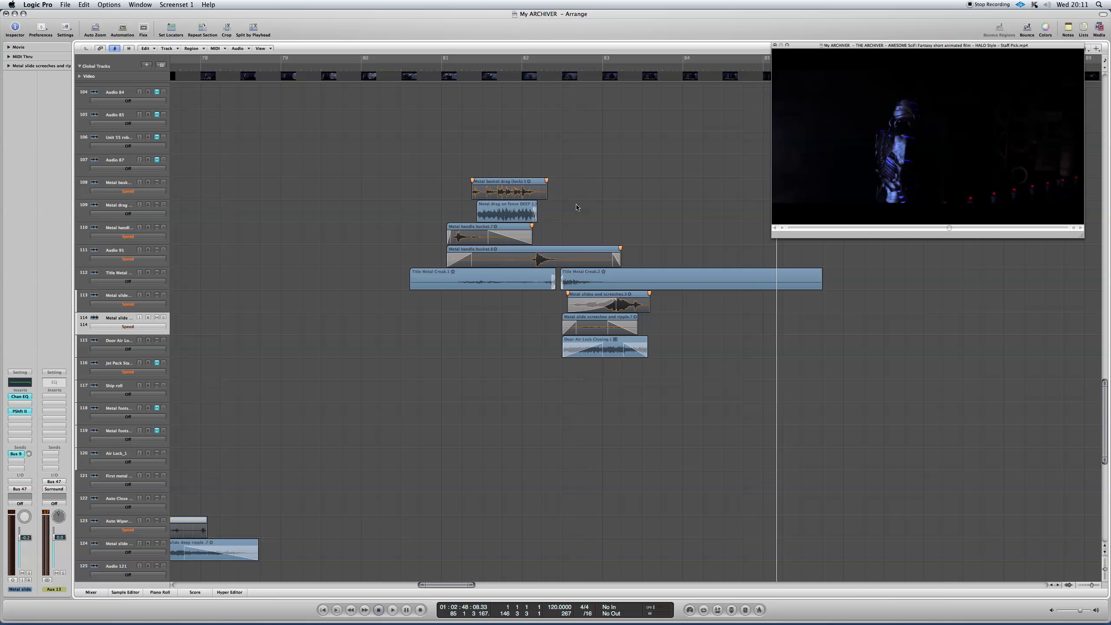
# Step: Play all the hatch-opening layers together against the video from the start of bar 79
pyautogui.click(287, 66)
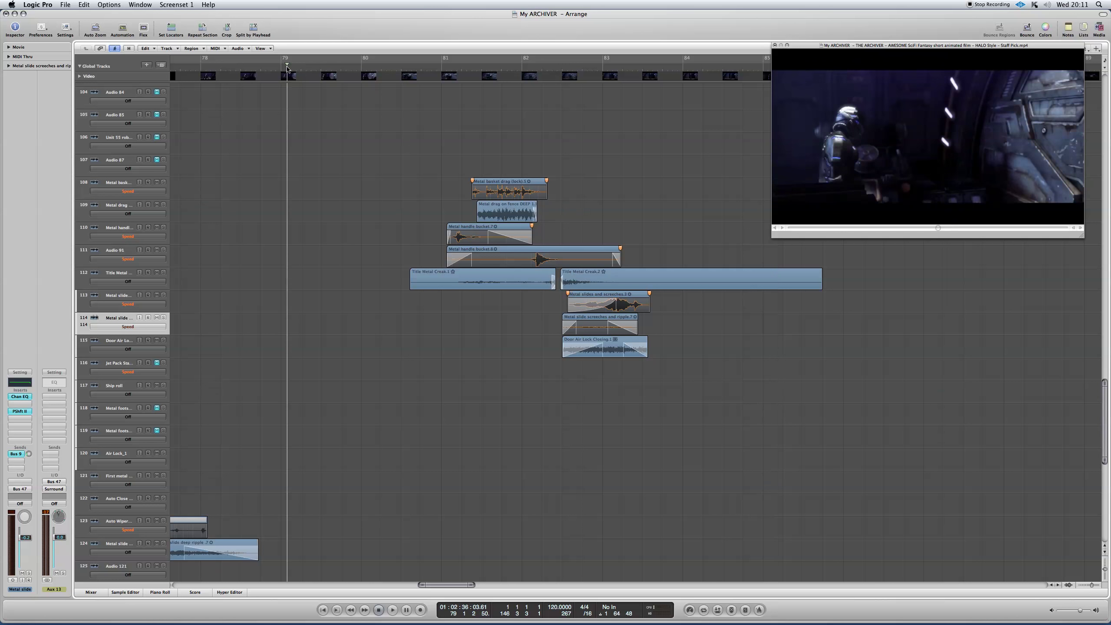
pyautogui.press('space')
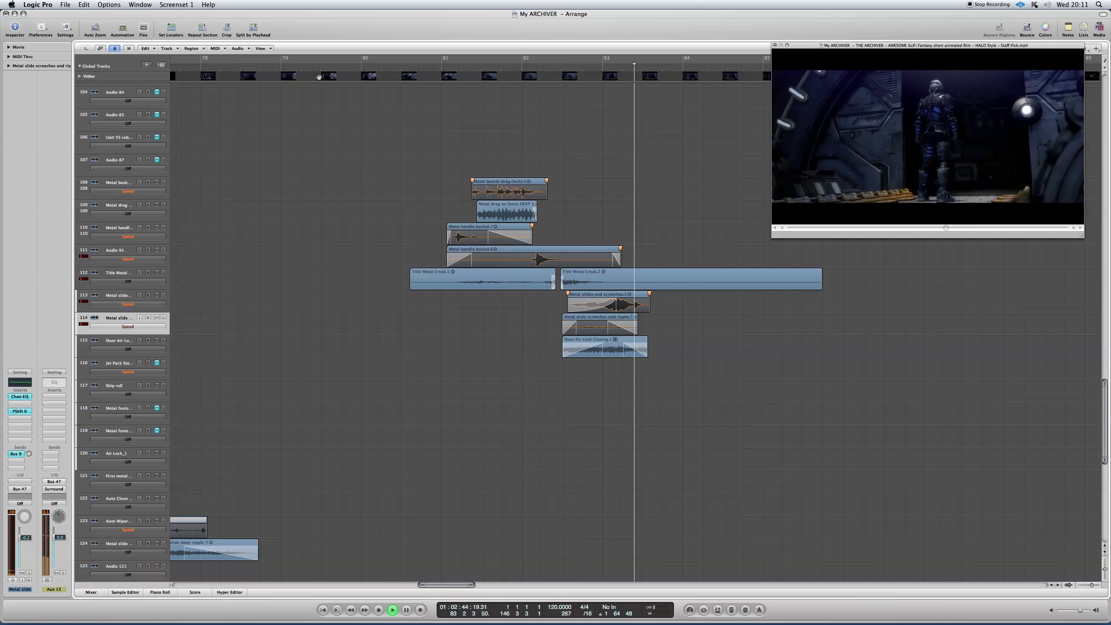
pyautogui.press('space')
# Step: Hide track automation and move the Rumble_1 track directly below the Door Air Lock Closing track
pyautogui.scroll(-10, 416, 175)
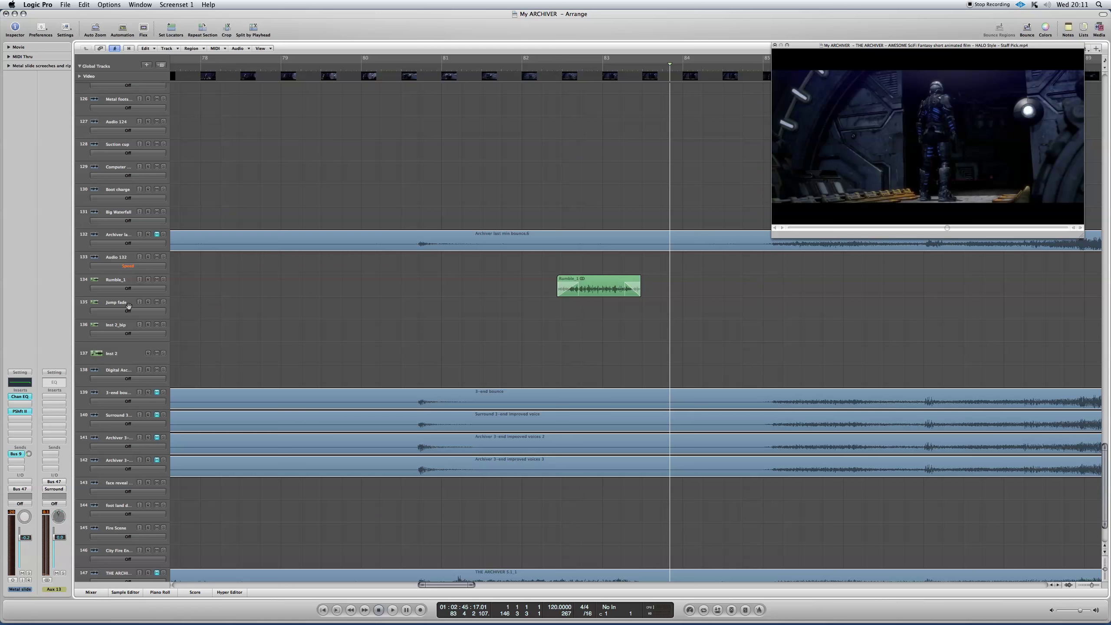
pyautogui.press('a')
pyautogui.moveTo(124, 287); pyautogui.dragTo(236, 259)
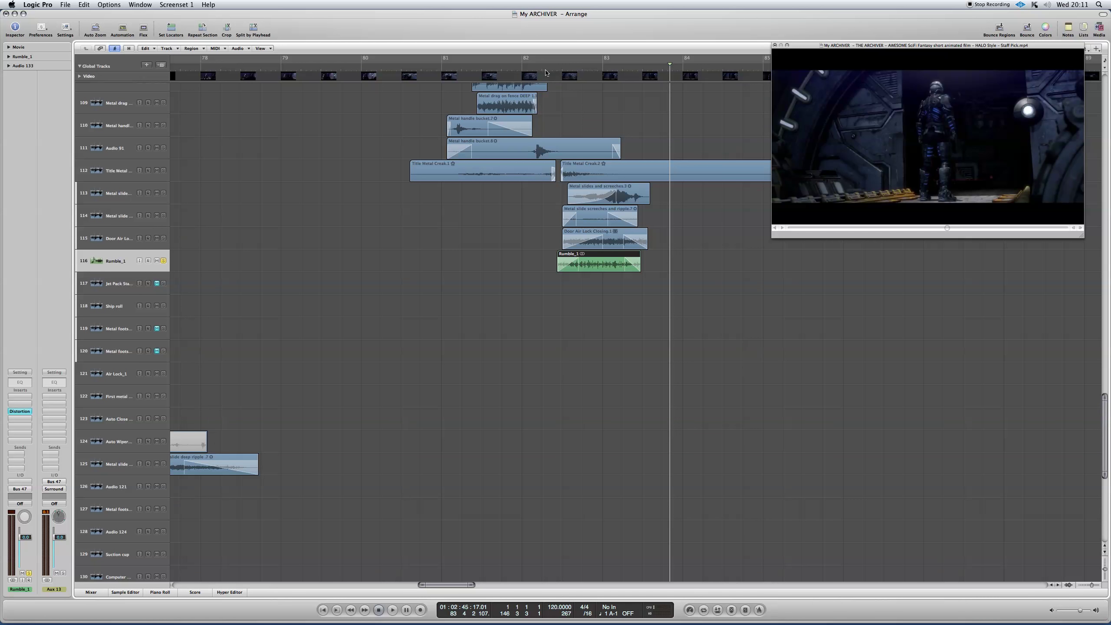
# Step: Play the soloed Rumble_1 track against the video from bar 82, and bring the full stack of hatch layers into view
pyautogui.click(543, 68)
pyautogui.press('space')
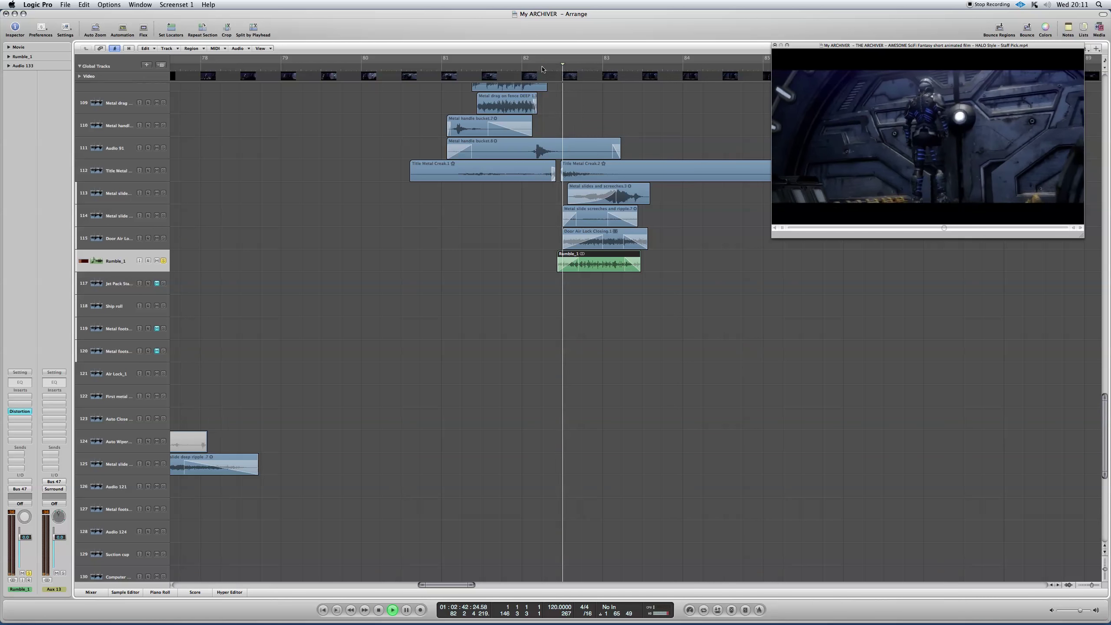
pyautogui.press('space')
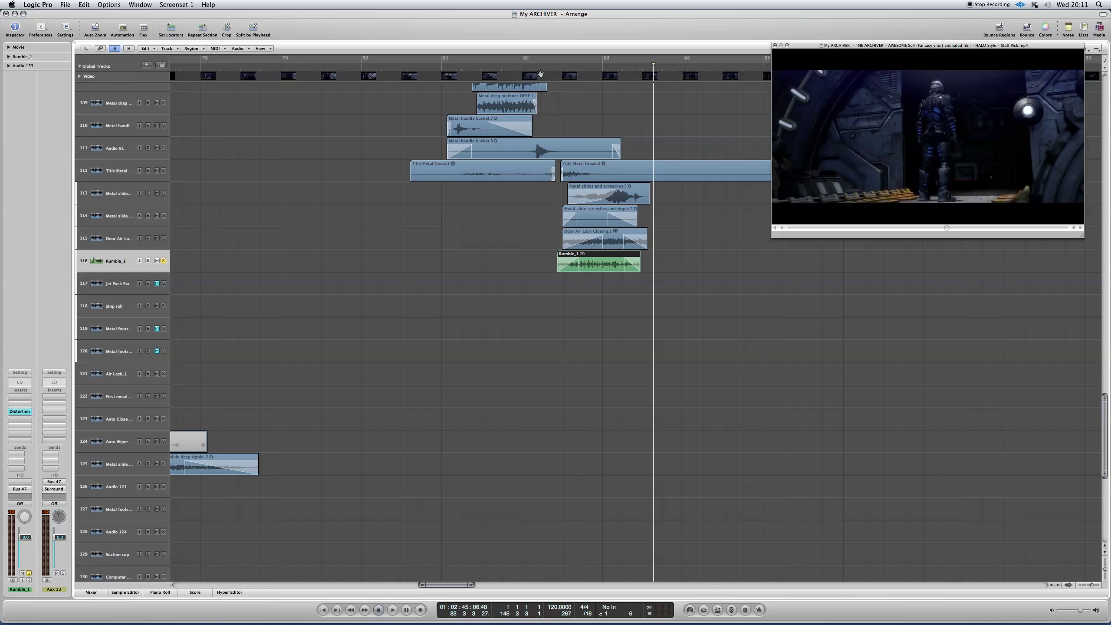
pyautogui.scroll(10, 600, 151)
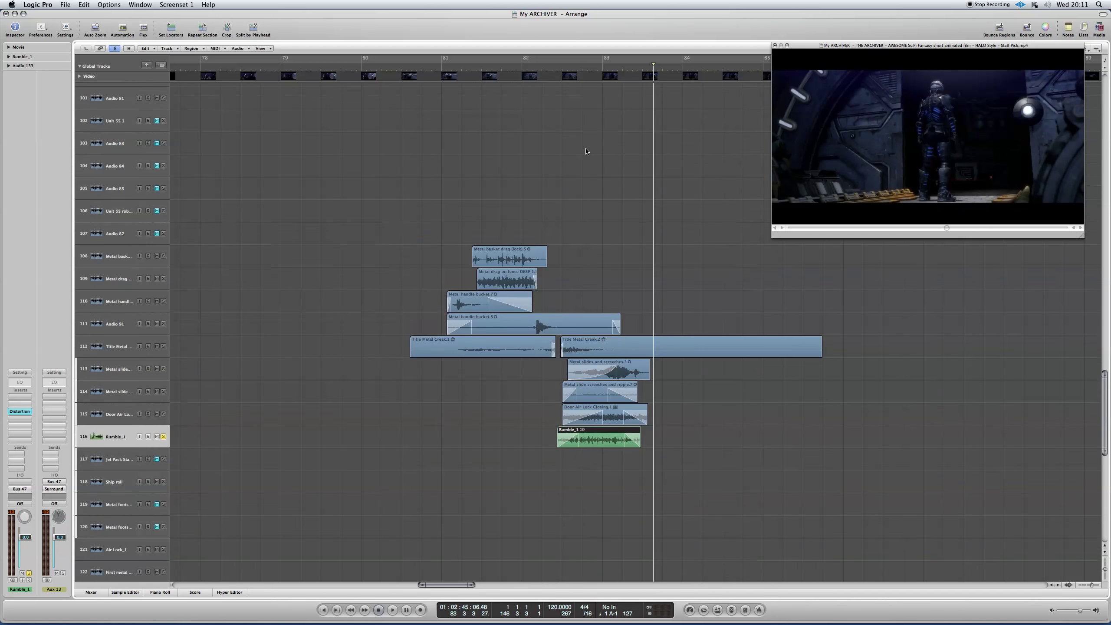
pyautogui.scroll(-5, 587, 148)
pyautogui.scroll(-2, 586, 147)
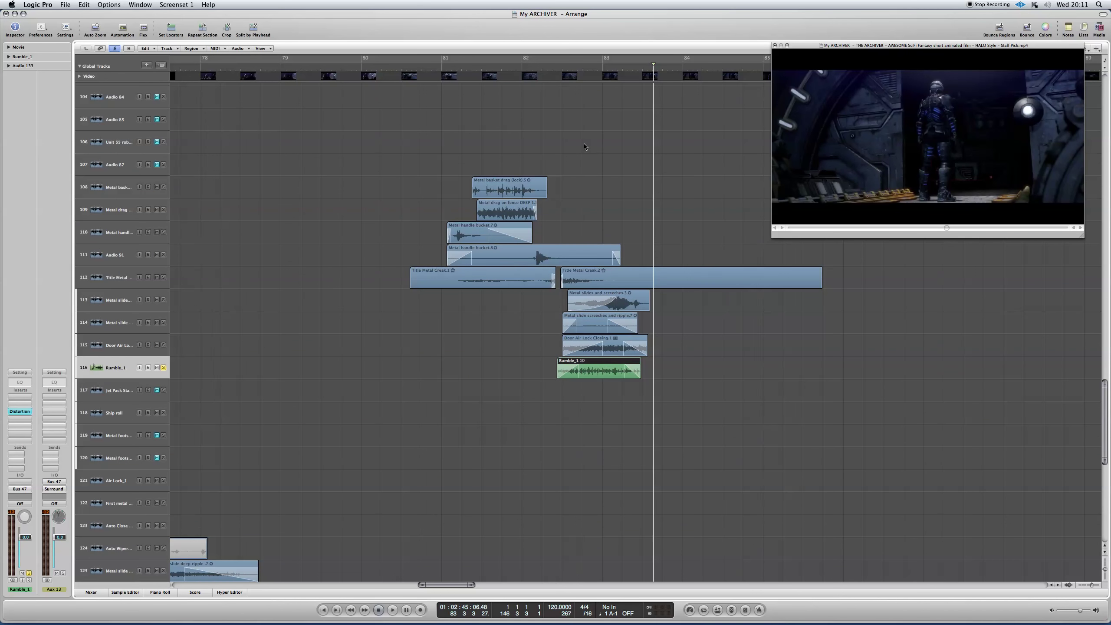